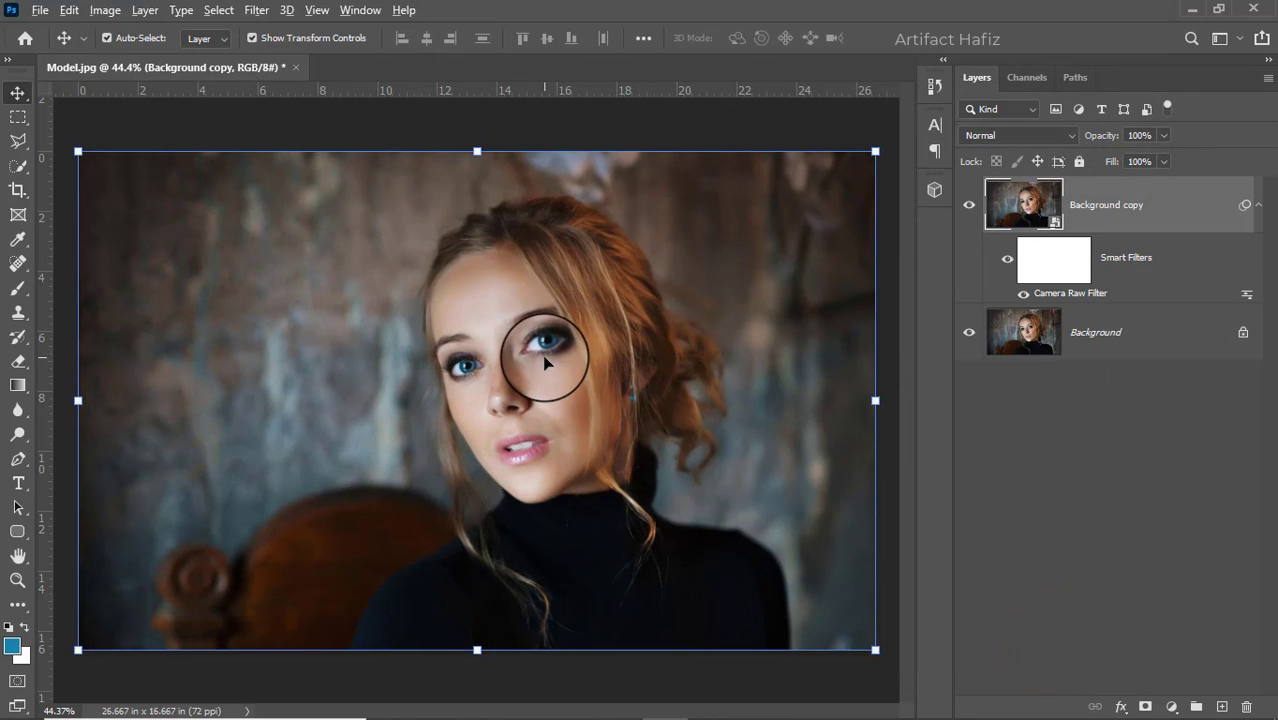
# - Compare the smoothed face with the Background copy layer hidden and shown, and add a white layer mask to that layer
pyautogui.scroll(5, 545, 362)
pyautogui.moveTo(562, 403); pyautogui.dragTo(542, 346)
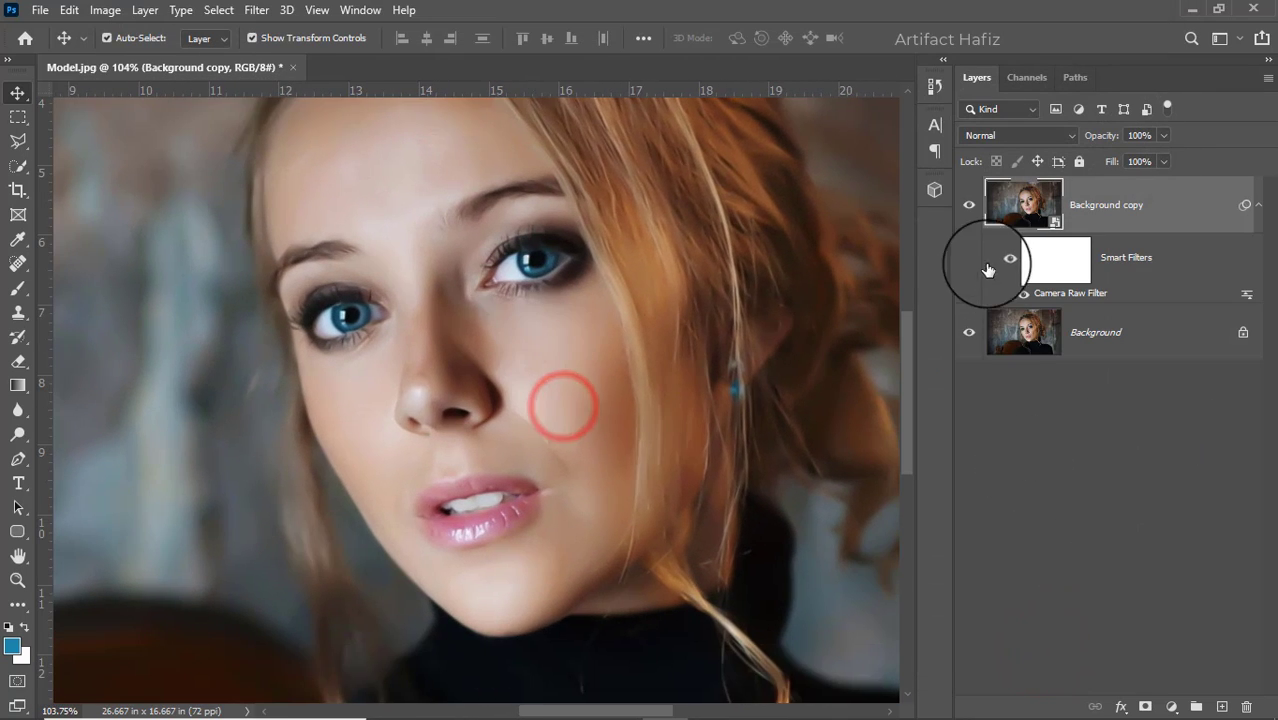
pyautogui.click(969, 205)
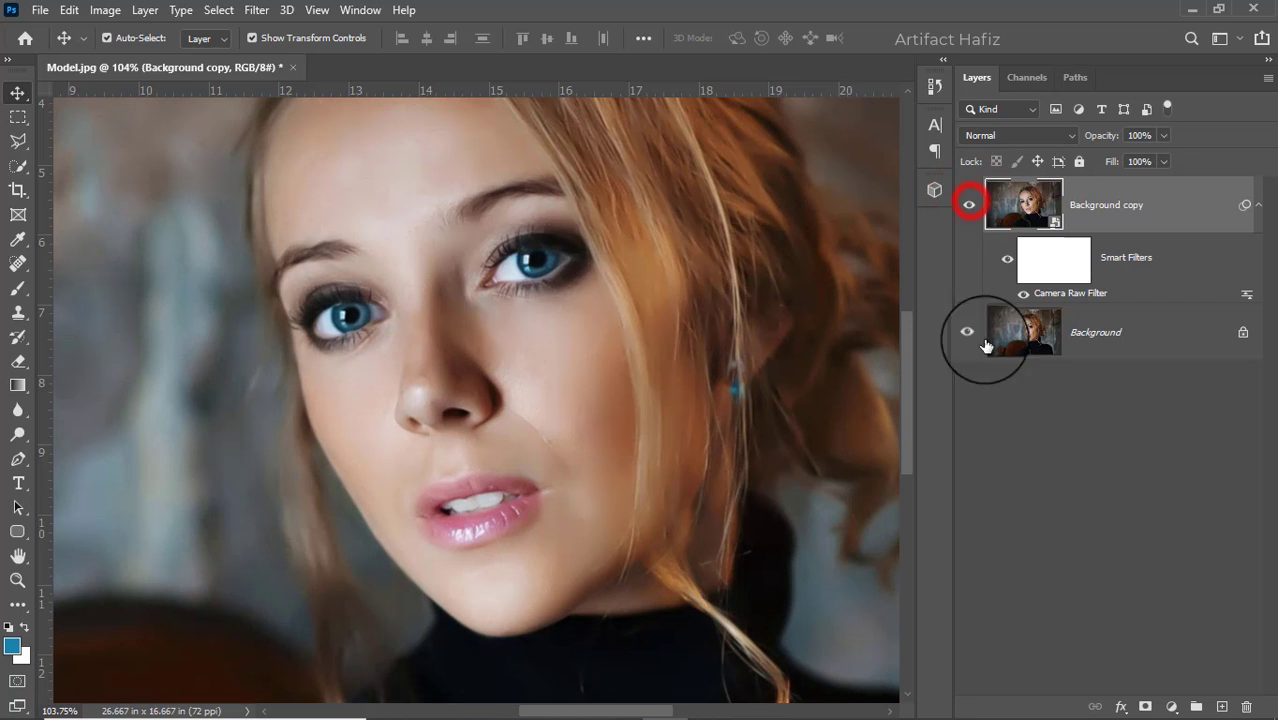
pyautogui.click(1145, 707)
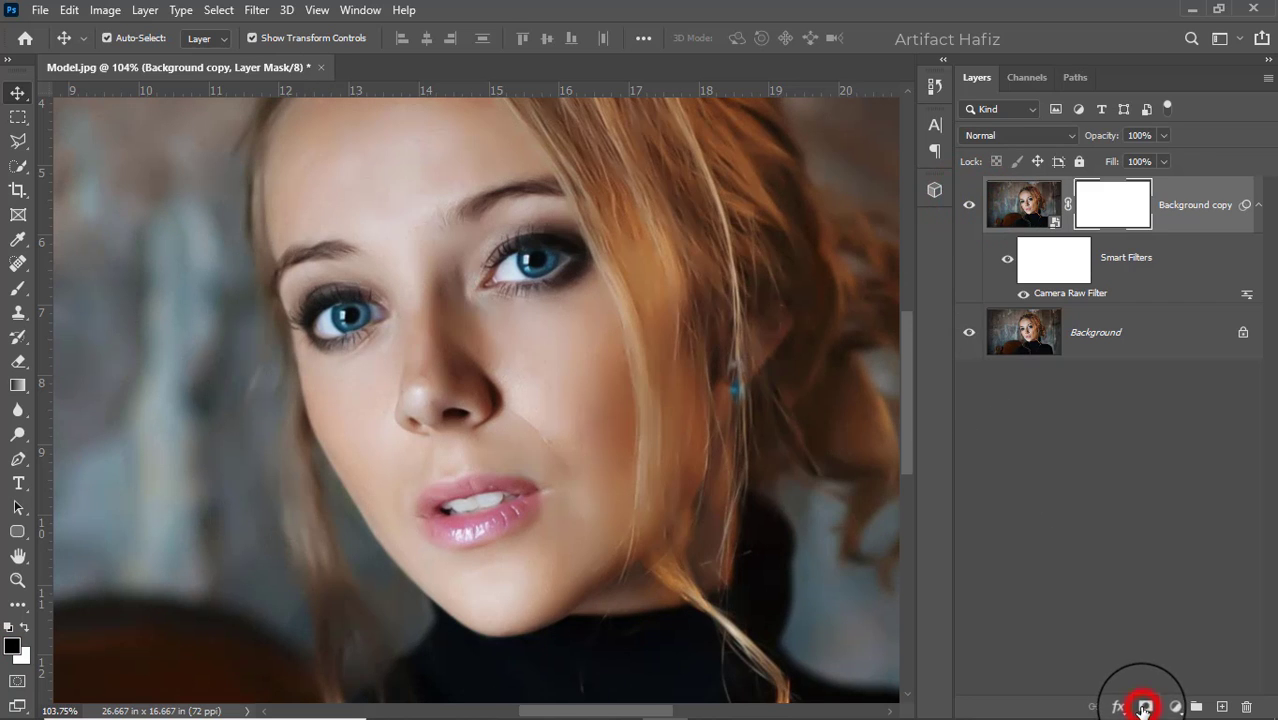
# - Set up a black Soft Round brush with 0% hardness, 100% opacity and a size of 60 px for the layer mask
pyautogui.click(7, 292)
pyautogui.click(126, 40)
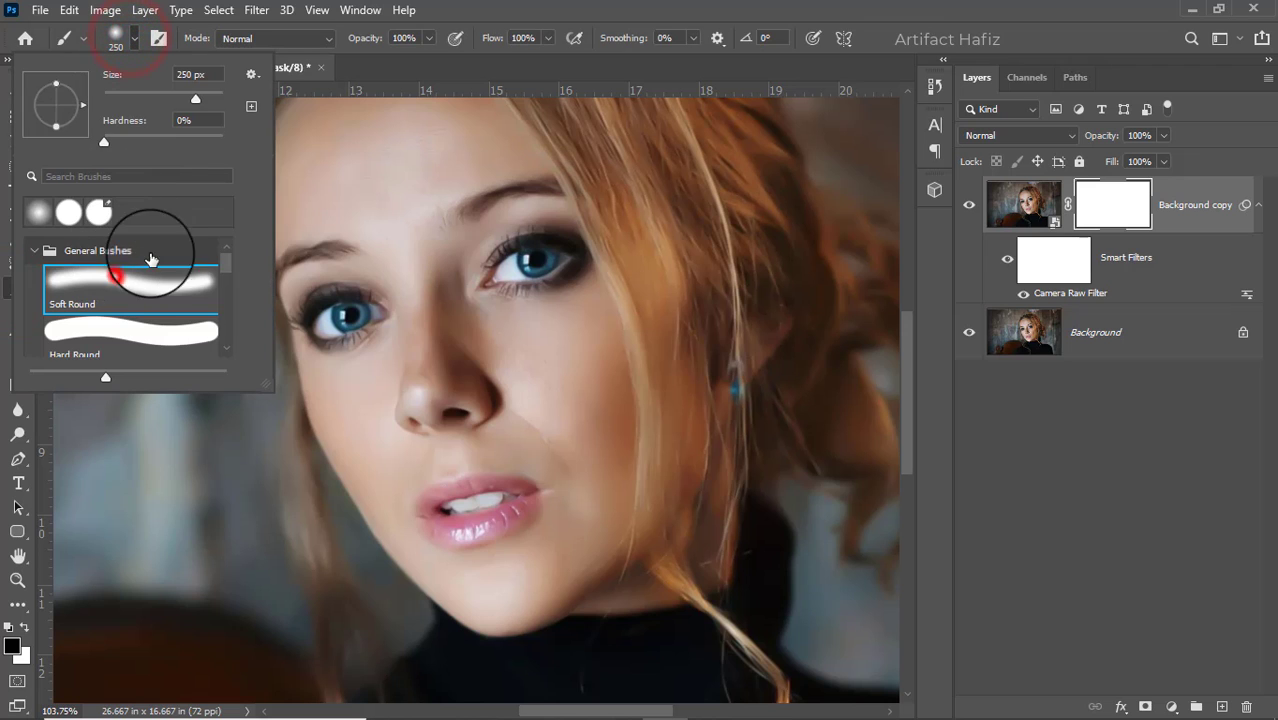
pyautogui.click(425, 38)
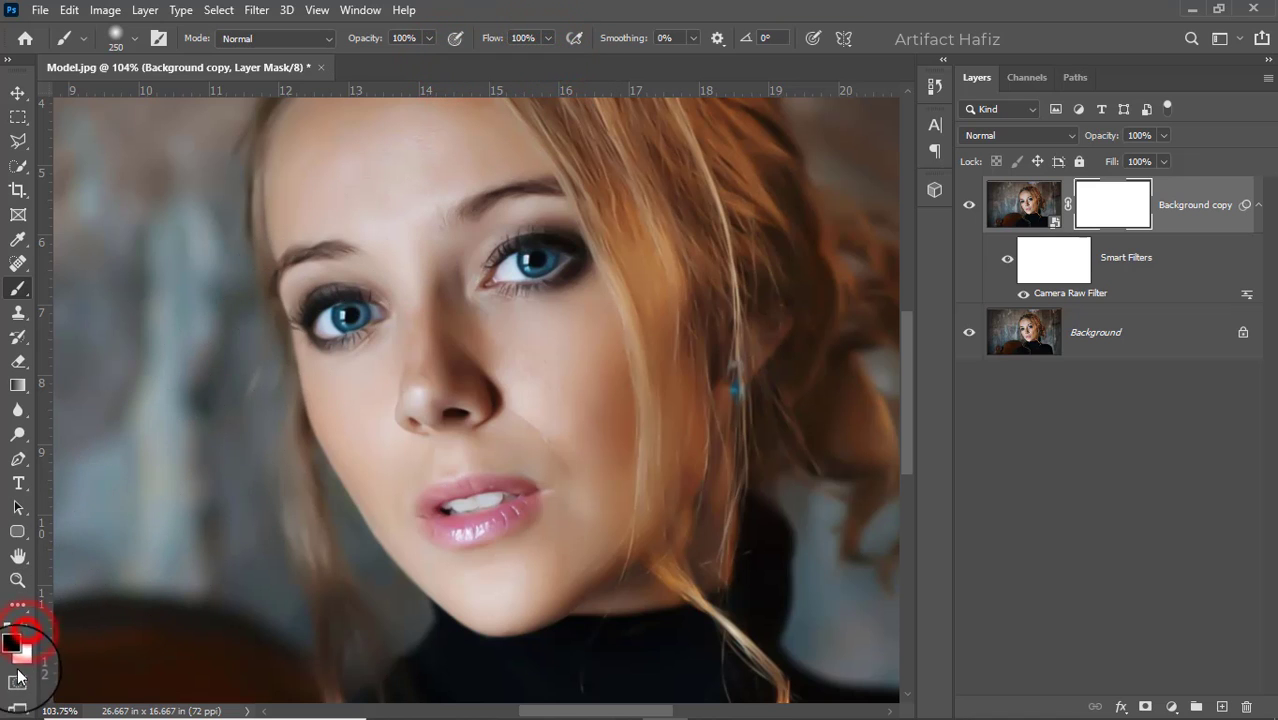
pyautogui.press('[')
pyautogui.press('[')
pyautogui.press('[')
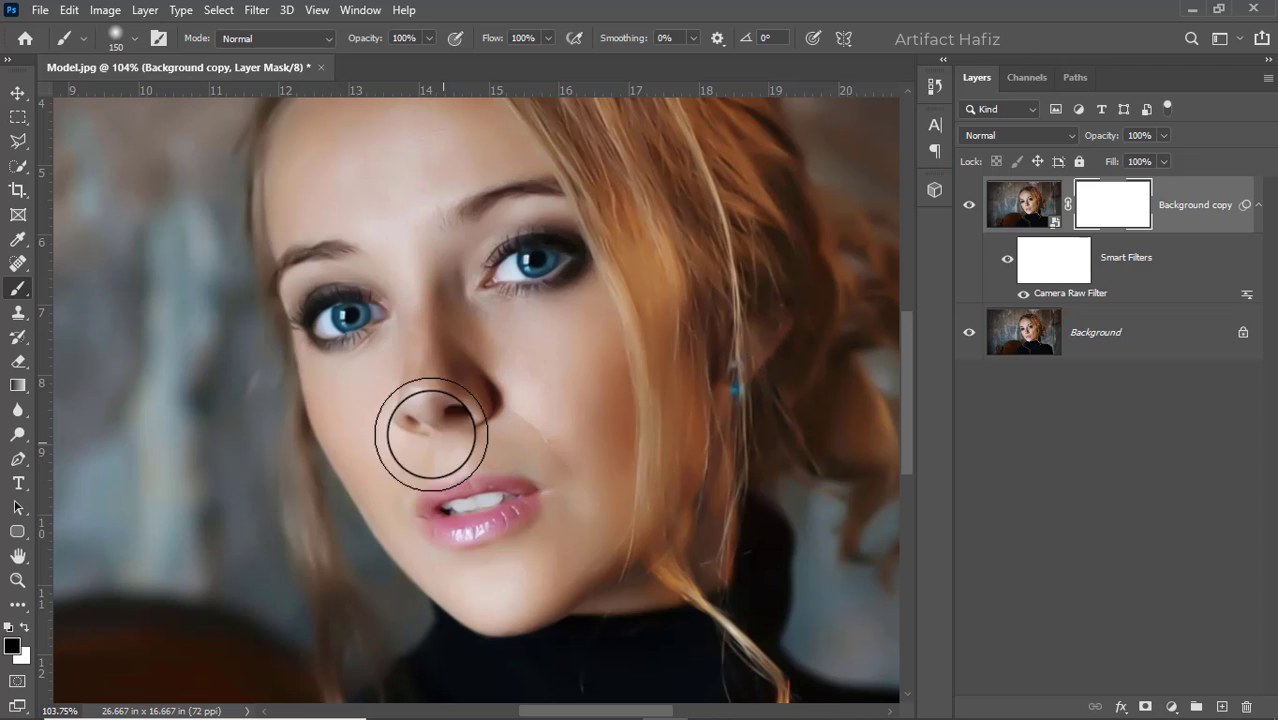
pyautogui.press('[')
pyautogui.press('[')
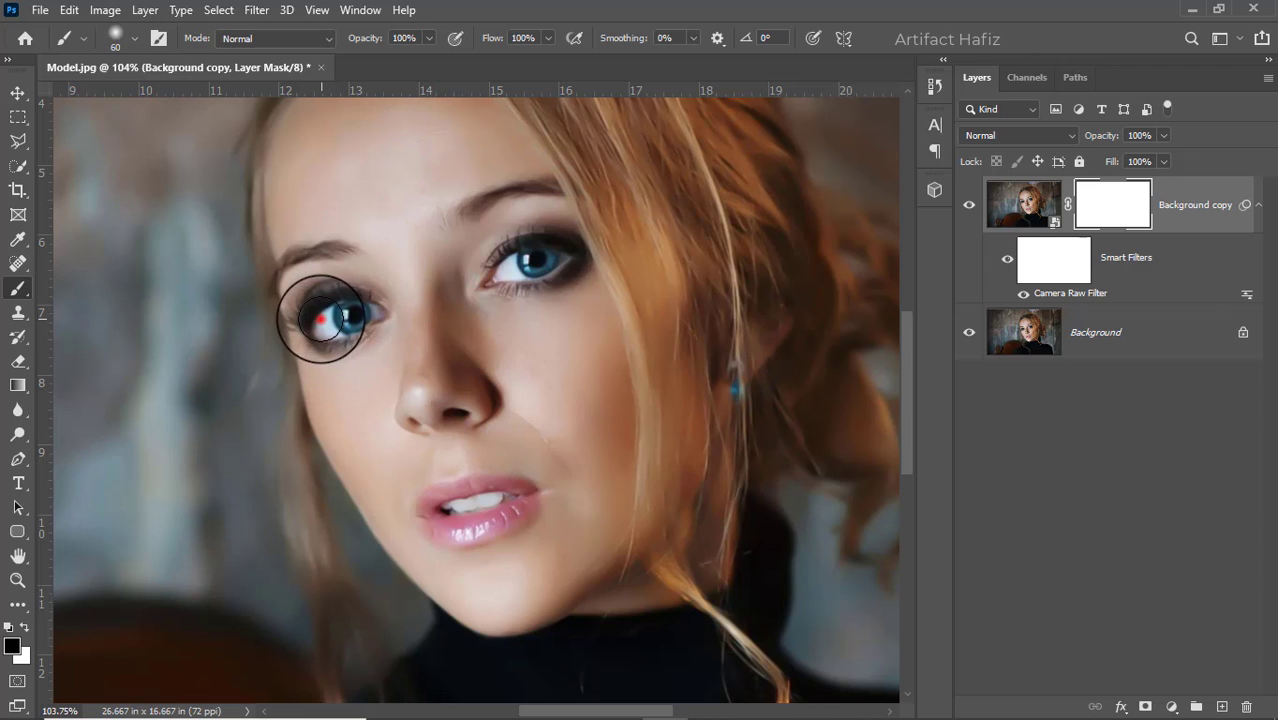
# - Paint black on the Background copy mask over both eyes and, with a 40 px brush, over the eyebrows to bring back their detail
pyautogui.moveTo(320, 319)
pyautogui.mouseDown()
pyautogui.moveTo(358, 313)
pyautogui.moveTo(321, 325)
pyautogui.moveTo(362, 308)
pyautogui.moveTo(330, 306)
pyautogui.mouseUp()
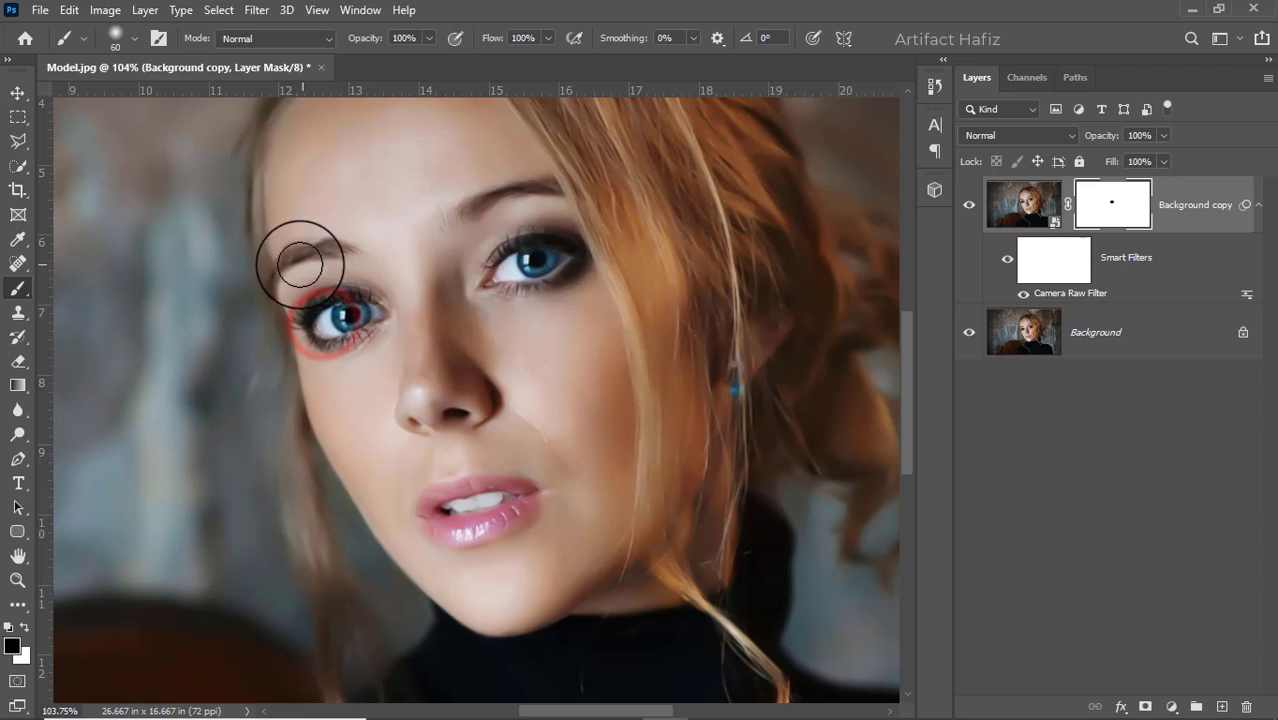
pyautogui.press('[')
pyautogui.moveTo(297, 260)
pyautogui.mouseDown()
pyautogui.moveTo(337, 251)
pyautogui.moveTo(337, 234)
pyautogui.mouseUp()
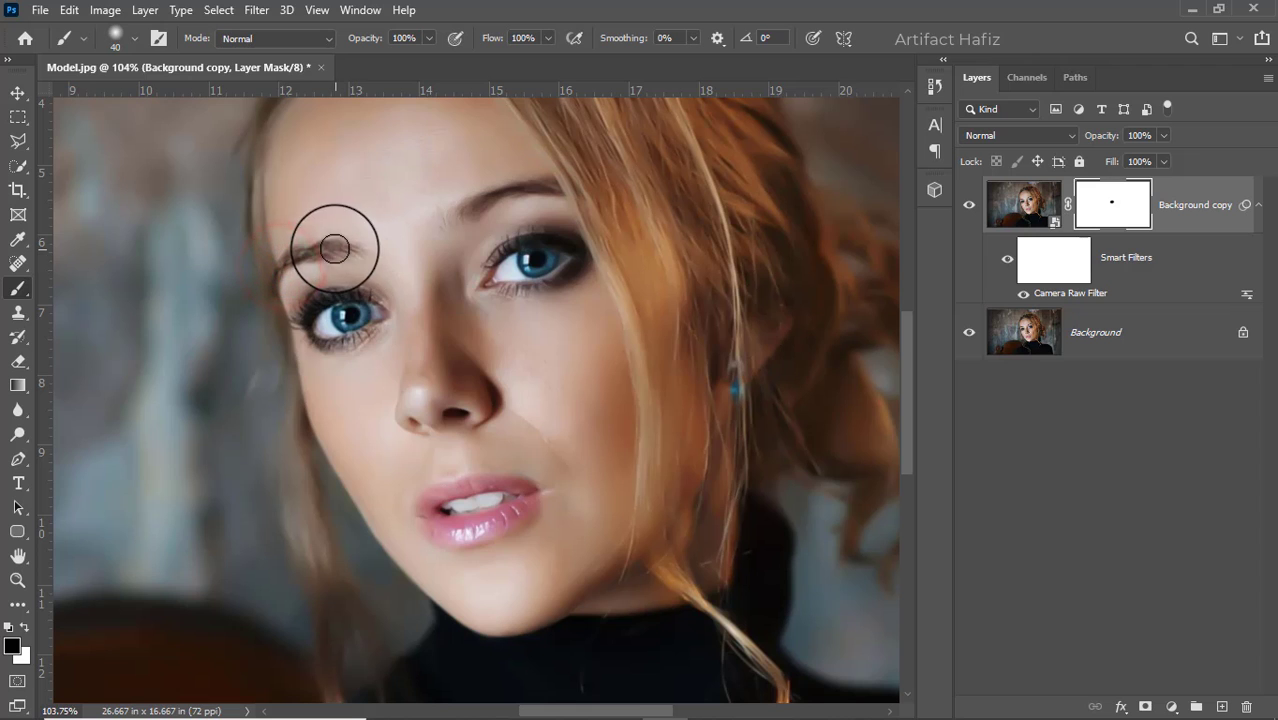
pyautogui.moveTo(485, 199)
pyautogui.mouseDown()
pyautogui.moveTo(575, 188)
pyautogui.moveTo(567, 220)
pyautogui.moveTo(493, 278)
pyautogui.moveTo(490, 258)
pyautogui.moveTo(552, 243)
pyautogui.moveTo(479, 281)
pyautogui.moveTo(562, 241)
pyautogui.moveTo(566, 260)
pyautogui.moveTo(508, 271)
pyautogui.mouseUp()
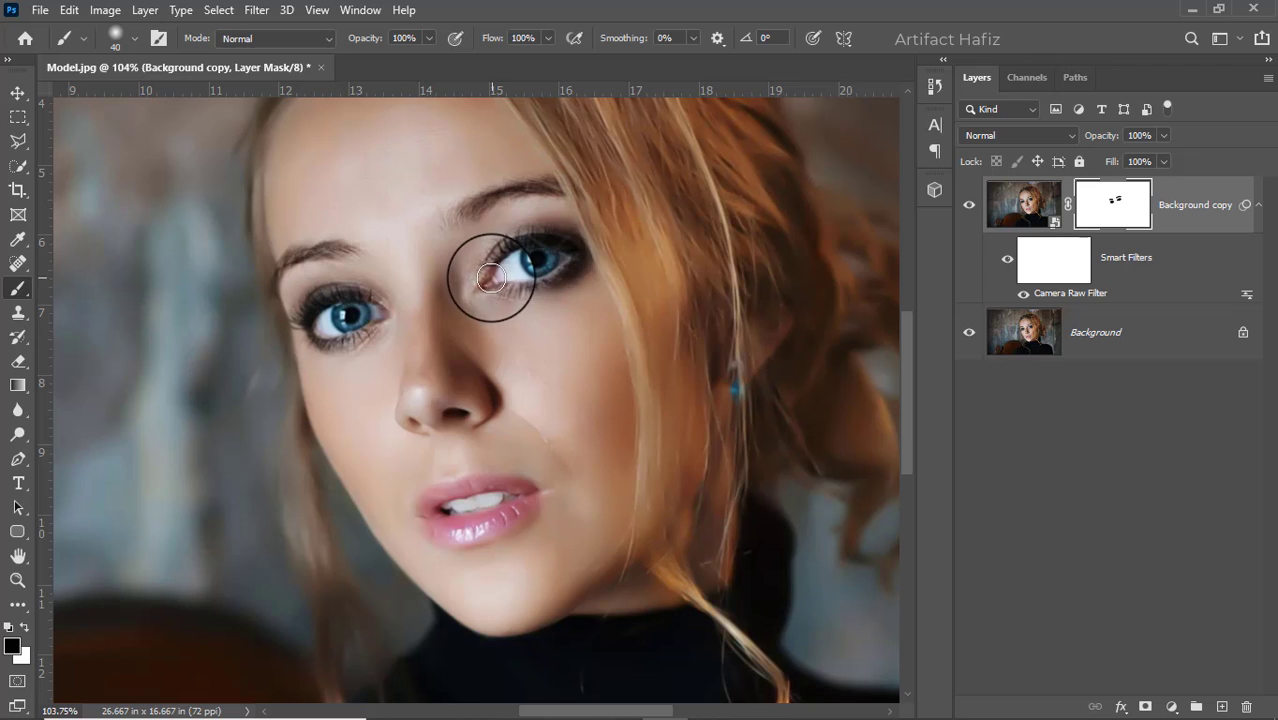
# - Paint black on the mask over the lips, nostrils and edges of the nose to restore their original detail
pyautogui.moveTo(425, 517)
pyautogui.mouseDown()
pyautogui.moveTo(518, 495)
pyautogui.moveTo(481, 519)
pyautogui.moveTo(431, 518)
pyautogui.moveTo(461, 531)
pyautogui.moveTo(531, 506)
pyautogui.moveTo(498, 531)
pyautogui.moveTo(424, 513)
pyautogui.mouseUp()
pyautogui.click(428, 442)
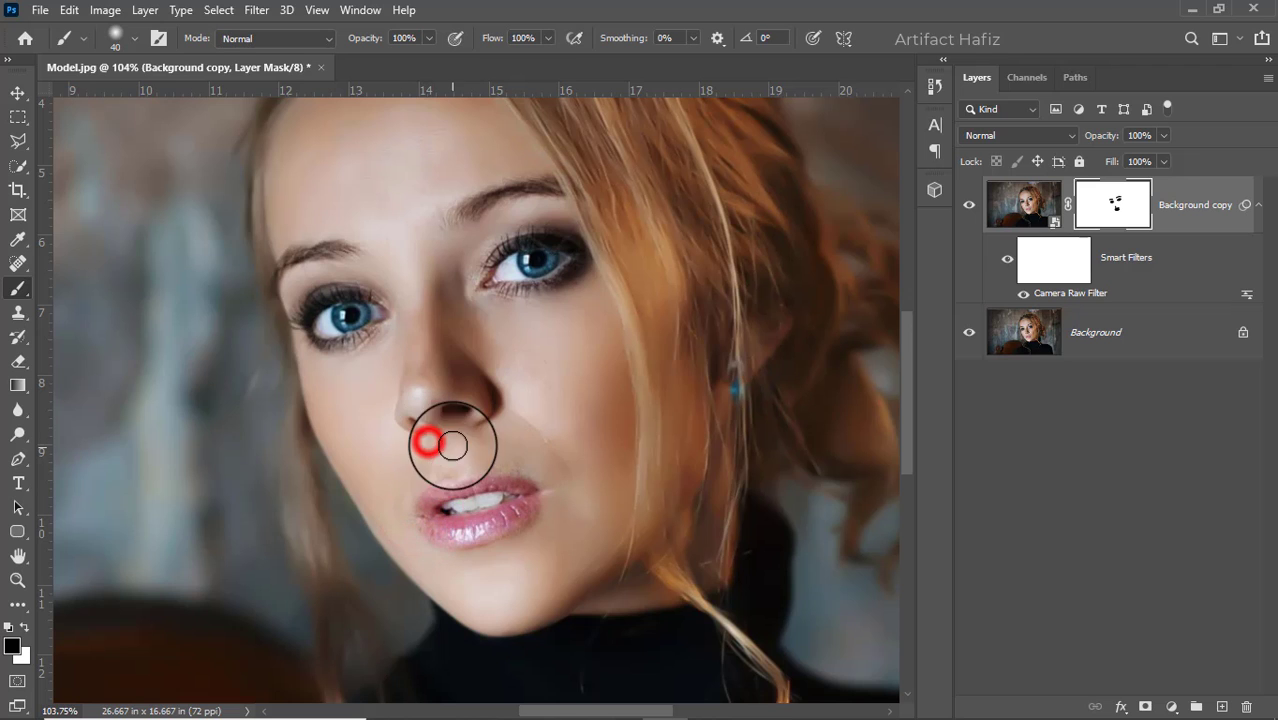
pyautogui.click(452, 457)
pyautogui.moveTo(402, 422)
pyautogui.mouseDown()
pyautogui.moveTo(414, 422)
pyautogui.moveTo(394, 408)
pyautogui.mouseUp()
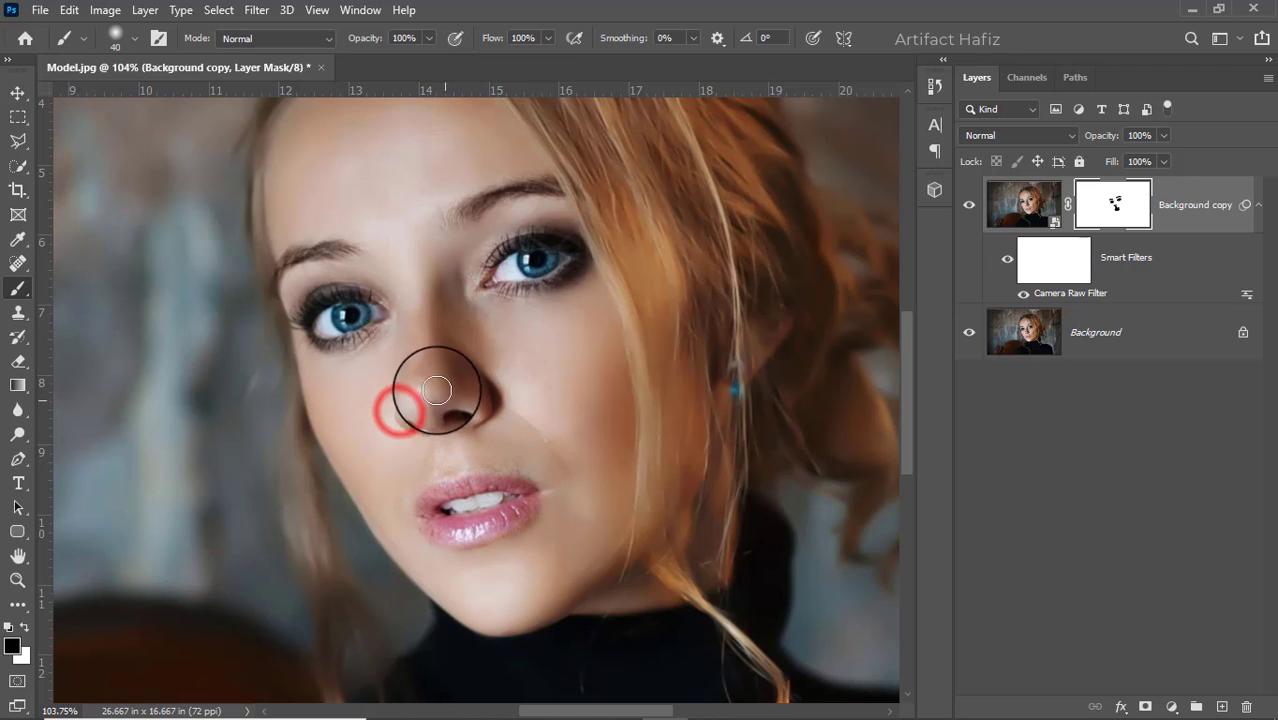
pyautogui.moveTo(417, 362)
pyautogui.mouseDown()
pyautogui.moveTo(417, 385)
pyautogui.moveTo(413, 365)
pyautogui.mouseUp()
pyautogui.moveTo(449, 382)
pyautogui.mouseDown()
pyautogui.moveTo(491, 414)
pyautogui.moveTo(491, 386)
pyautogui.mouseUp()
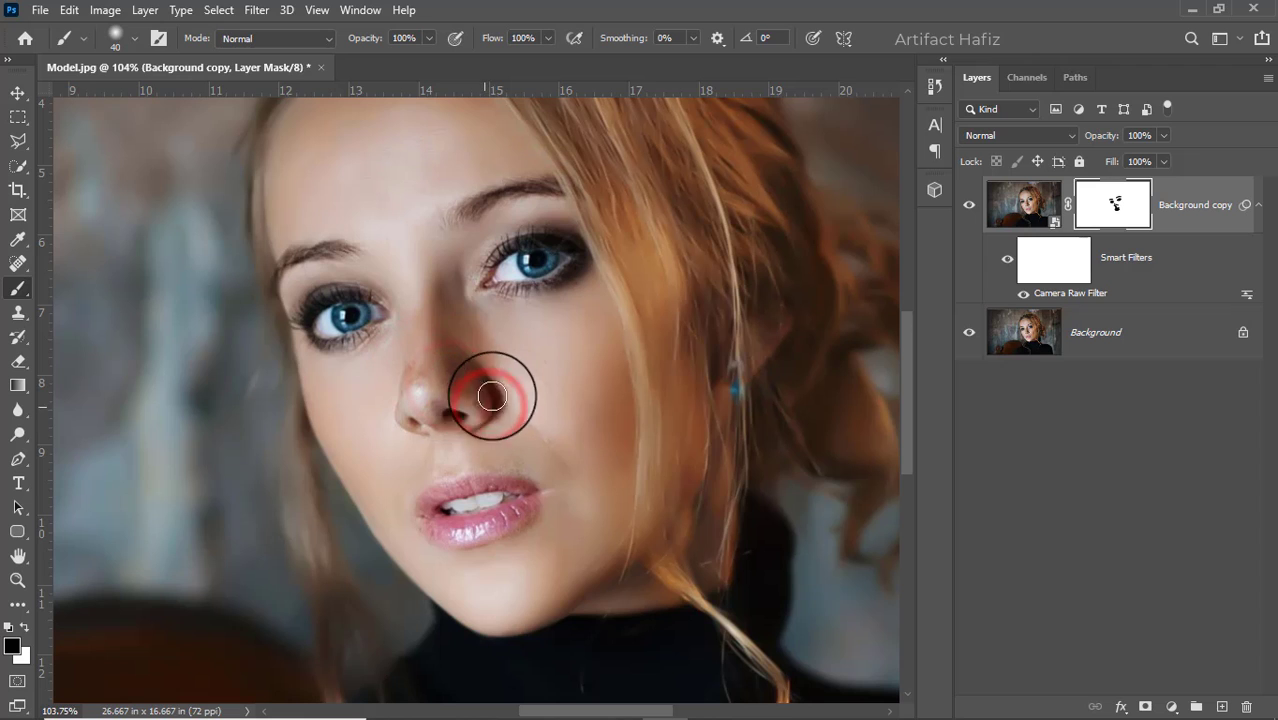
# - Paint white on the mask along the side of the nose bridge to restore the smoothing, and touch up the lips with black
pyautogui.click(24, 627)
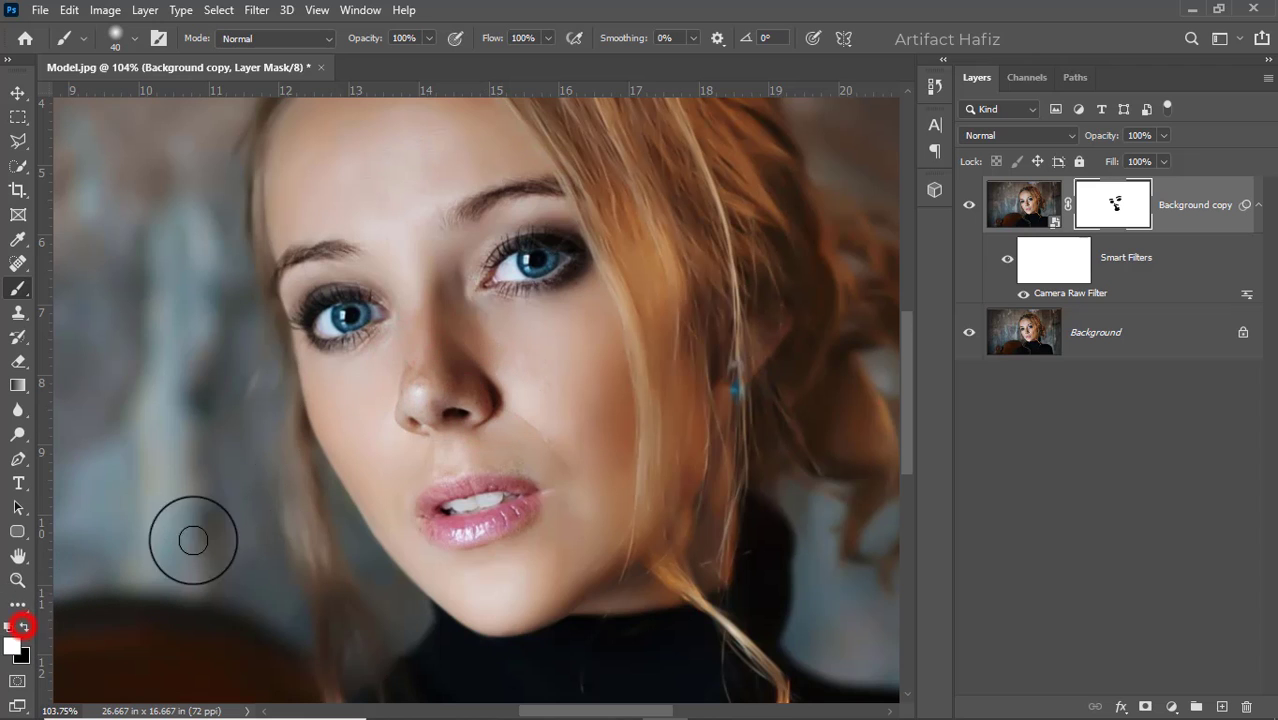
pyautogui.moveTo(417, 381); pyautogui.dragTo(414, 365)
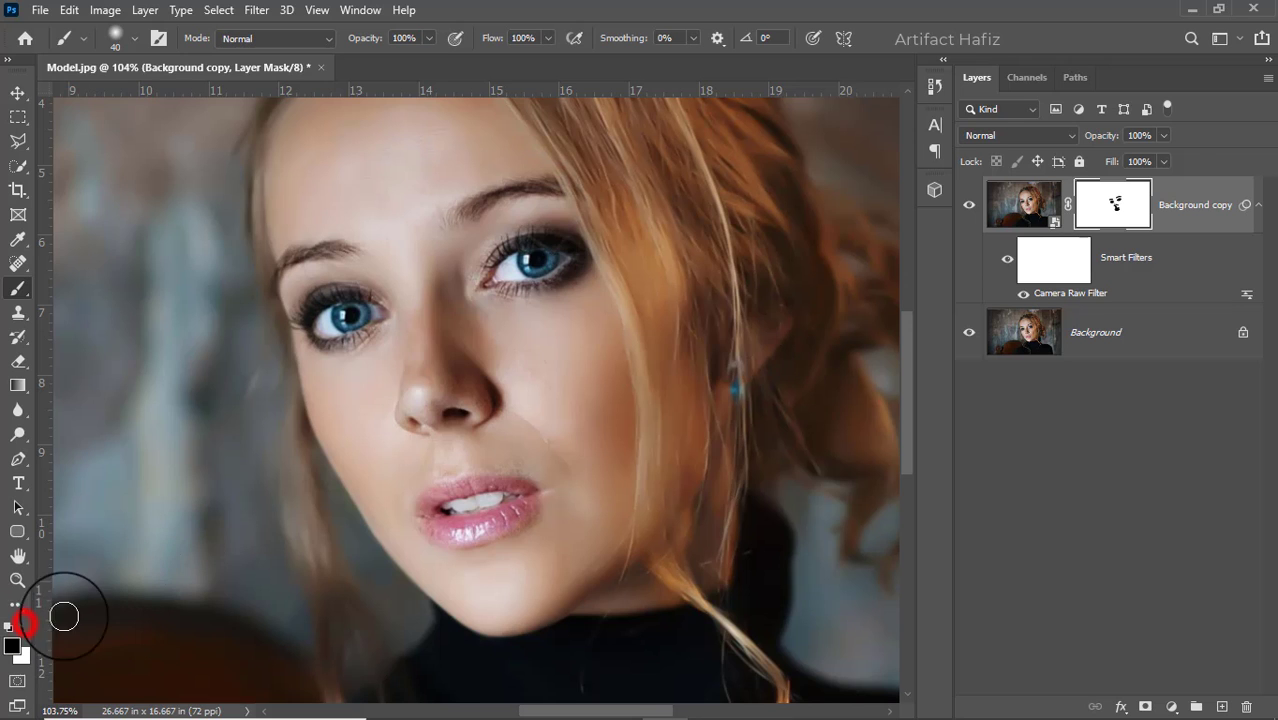
pyautogui.click(521, 503)
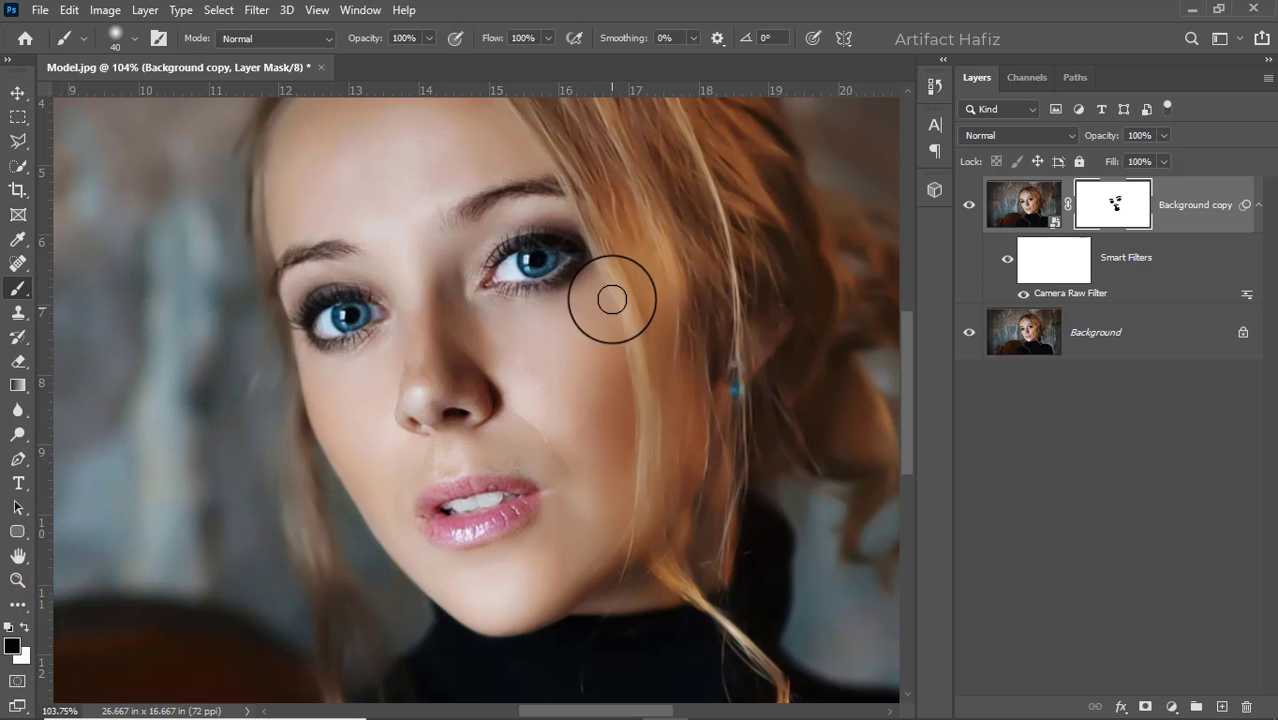
# - Paint black on the mask over the hairline and the hair strands framing the face, enlarging the brush from 50 to 80 px
pyautogui.moveTo(612, 300); pyautogui.dragTo(487, 467)
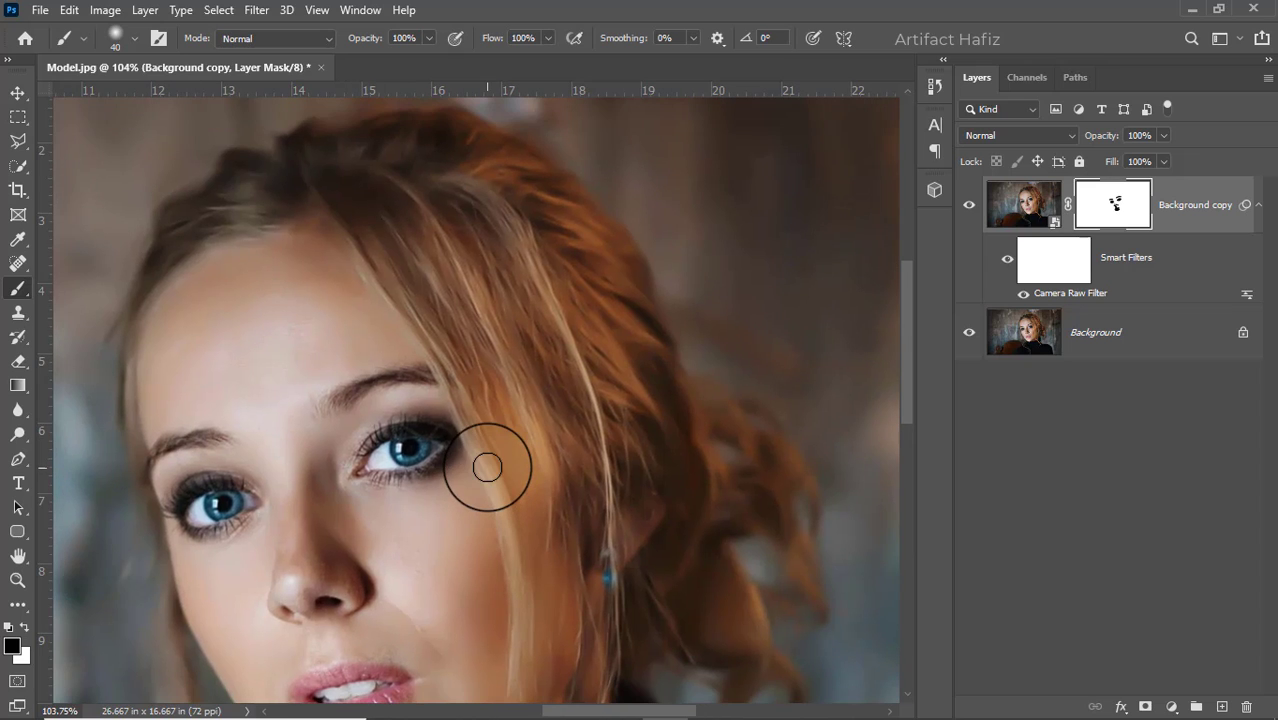
pyautogui.moveTo(150, 264)
pyautogui.mouseDown()
pyautogui.moveTo(248, 227)
pyautogui.moveTo(322, 217)
pyautogui.mouseUp()
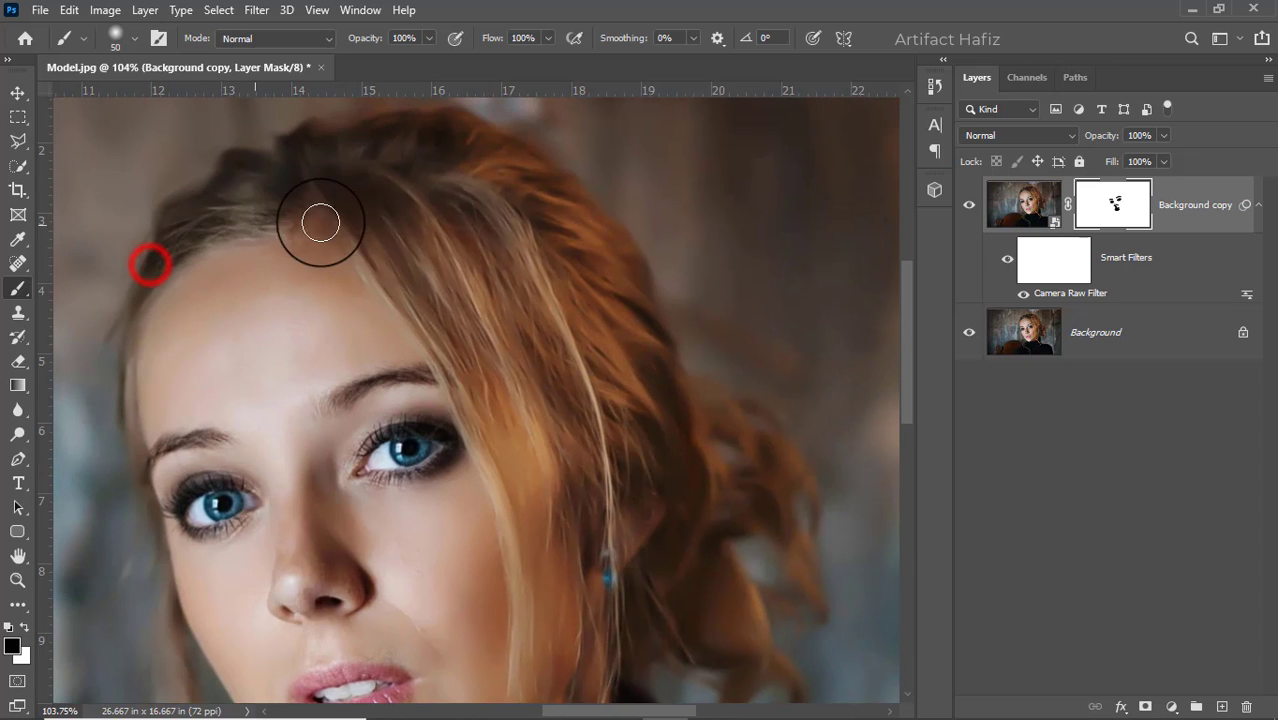
pyautogui.moveTo(224, 207)
pyautogui.mouseDown()
pyautogui.moveTo(362, 177)
pyautogui.moveTo(281, 192)
pyautogui.moveTo(291, 188)
pyautogui.mouseUp()
pyautogui.click(412, 233)
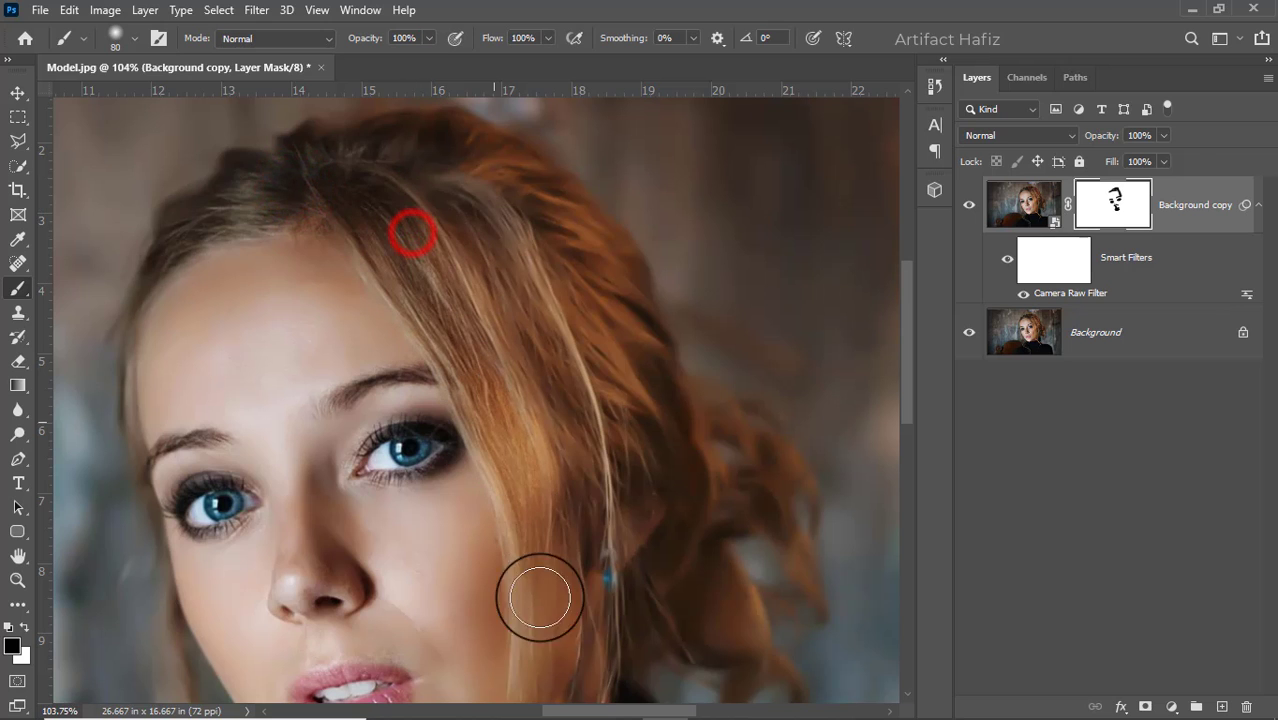
pyautogui.moveTo(547, 538)
pyautogui.mouseDown()
pyautogui.moveTo(489, 255)
pyautogui.moveTo(481, 444)
pyautogui.mouseUp()
pyautogui.moveTo(476, 433)
pyautogui.mouseDown()
pyautogui.moveTo(561, 578)
pyautogui.moveTo(572, 664)
pyautogui.mouseUp()
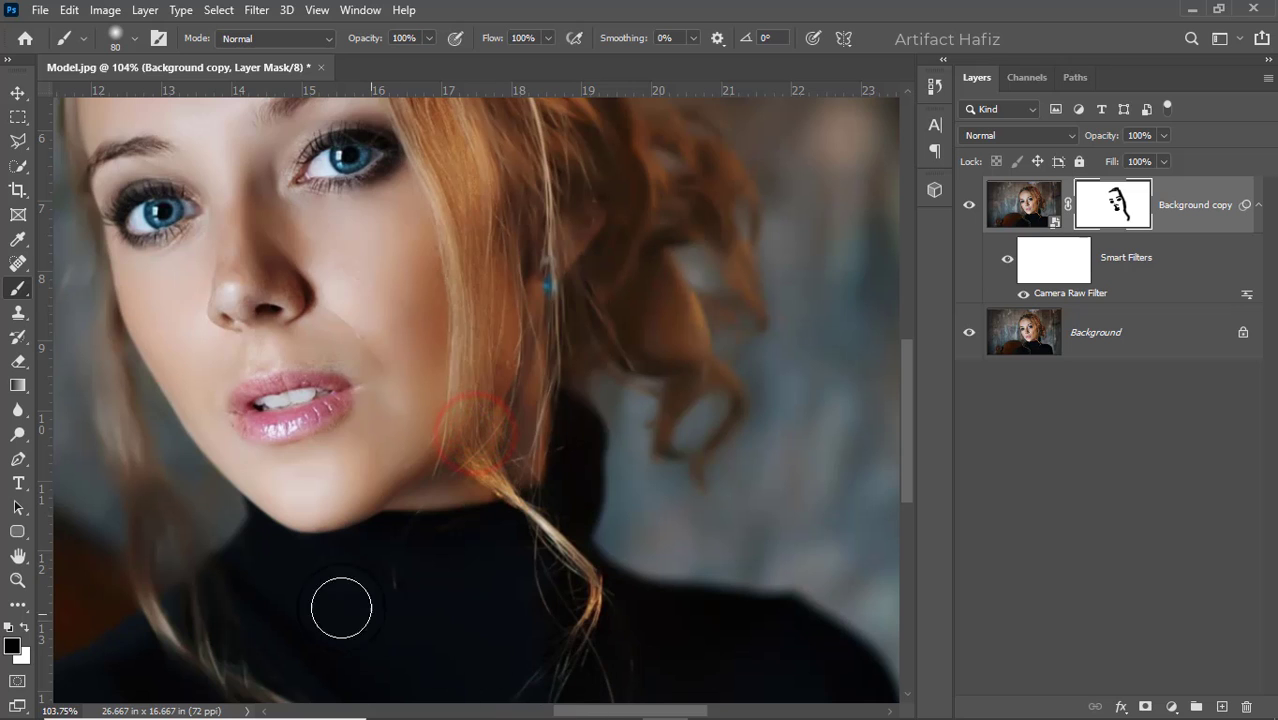
# - Check the whole masked portrait and add a Color Lookup adjustment layer above the Background copy layer
pyautogui.moveTo(380, 630); pyautogui.dragTo(476, 638)
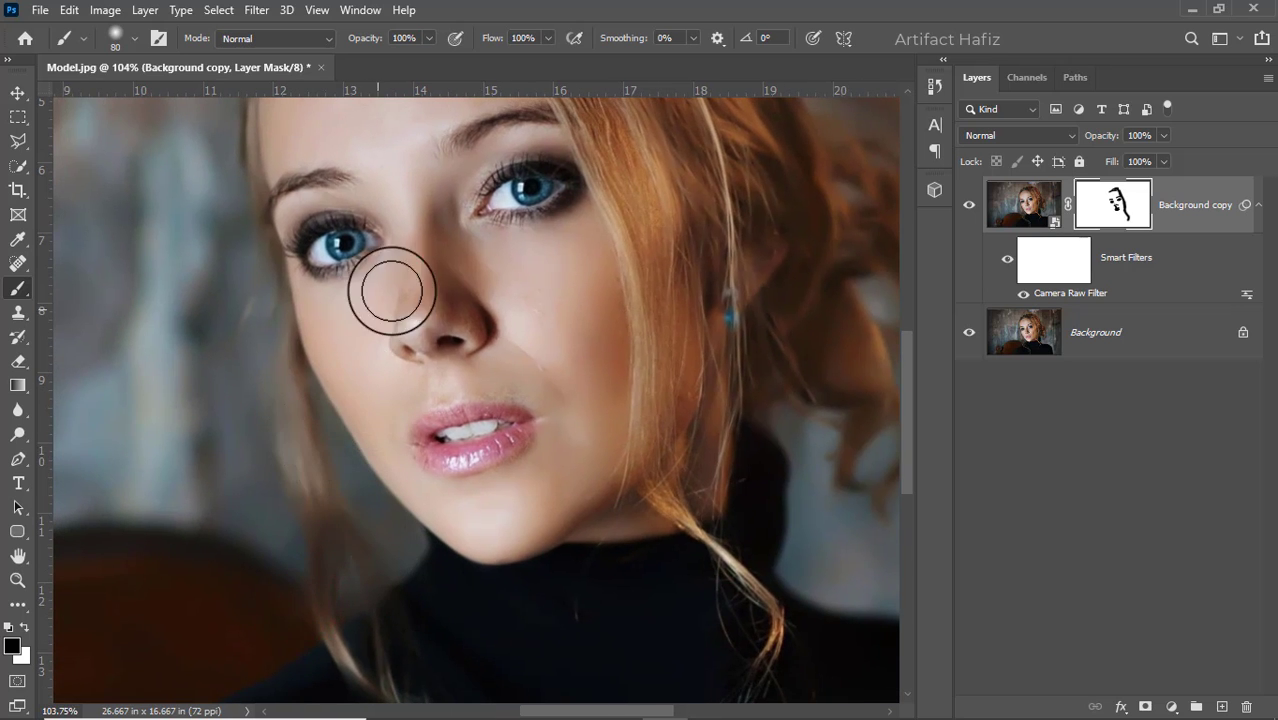
pyautogui.scroll(-5, 466, 360)
pyautogui.scroll(-2, 478, 362)
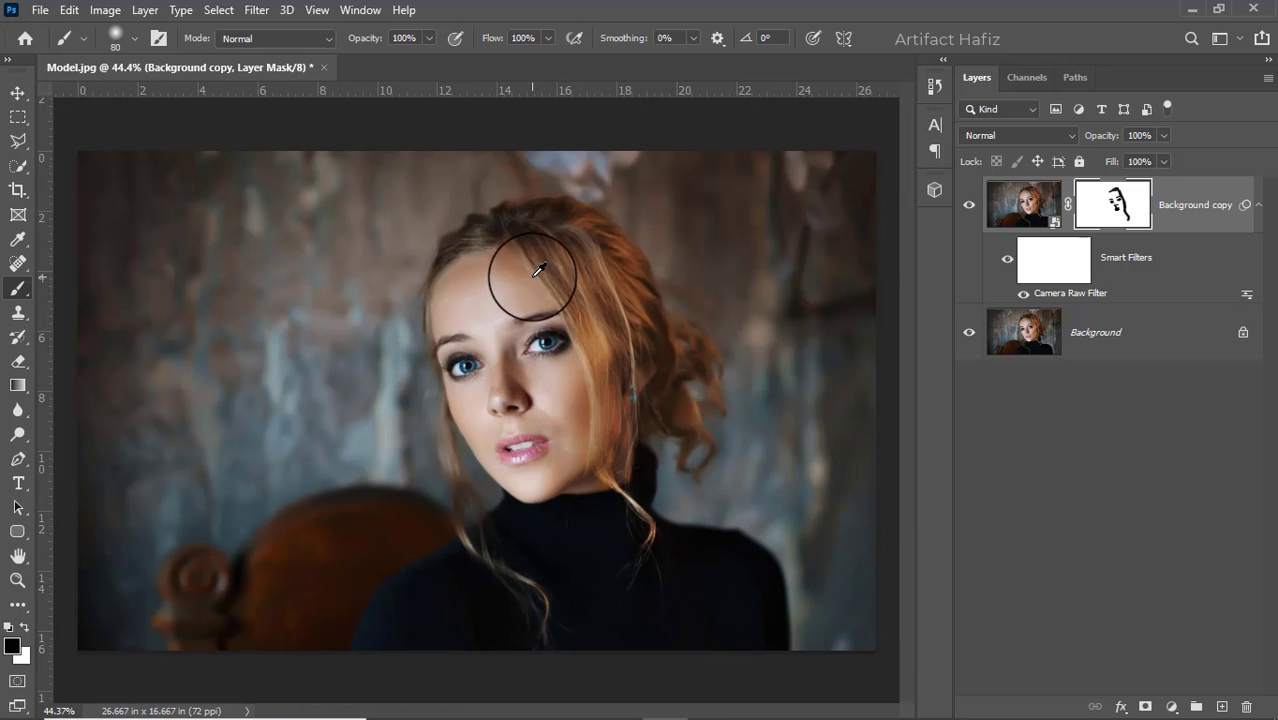
pyautogui.scroll(-2, 538, 270)
pyautogui.scroll(2, 540, 258)
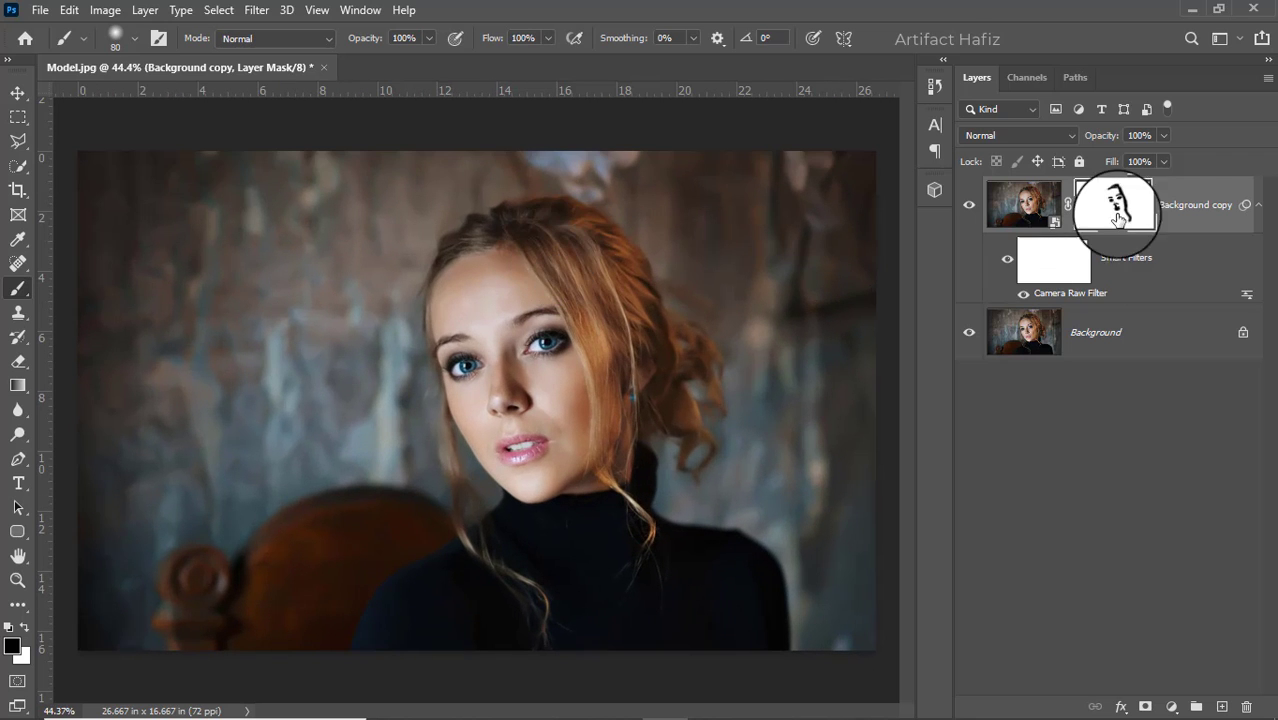
pyautogui.click(1195, 193)
pyautogui.click(1171, 705)
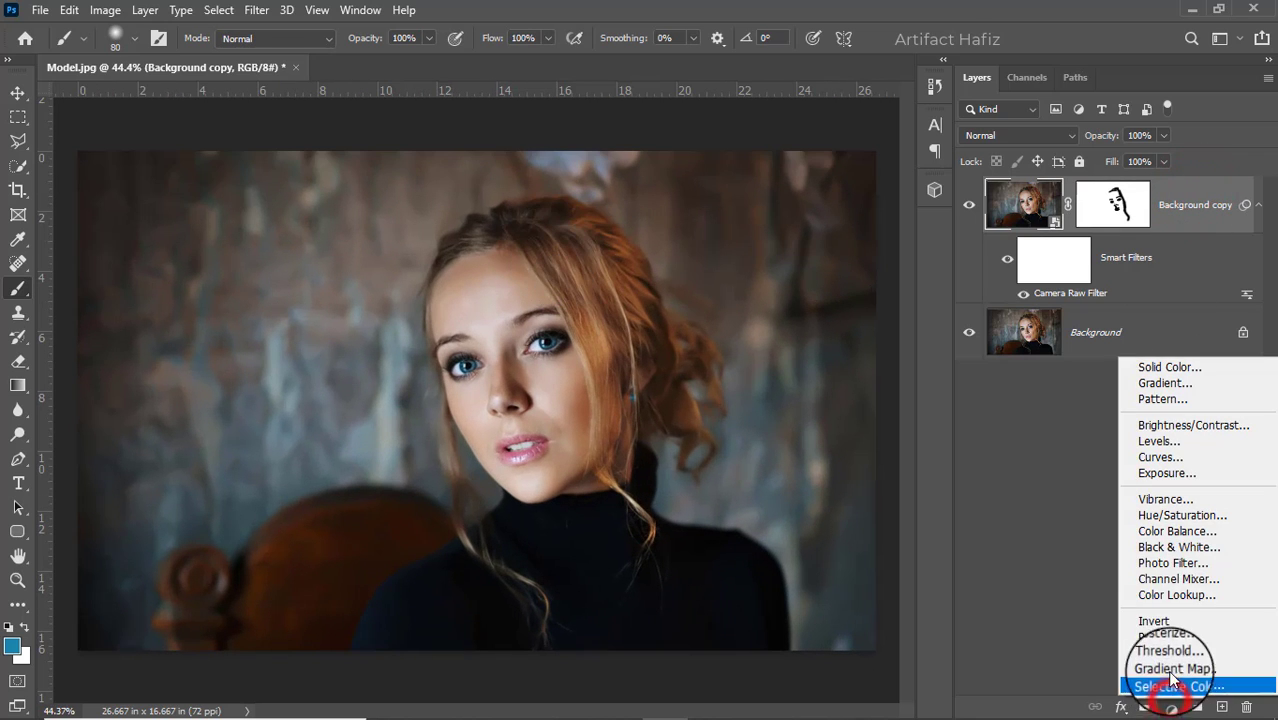
pyautogui.click(1163, 598)
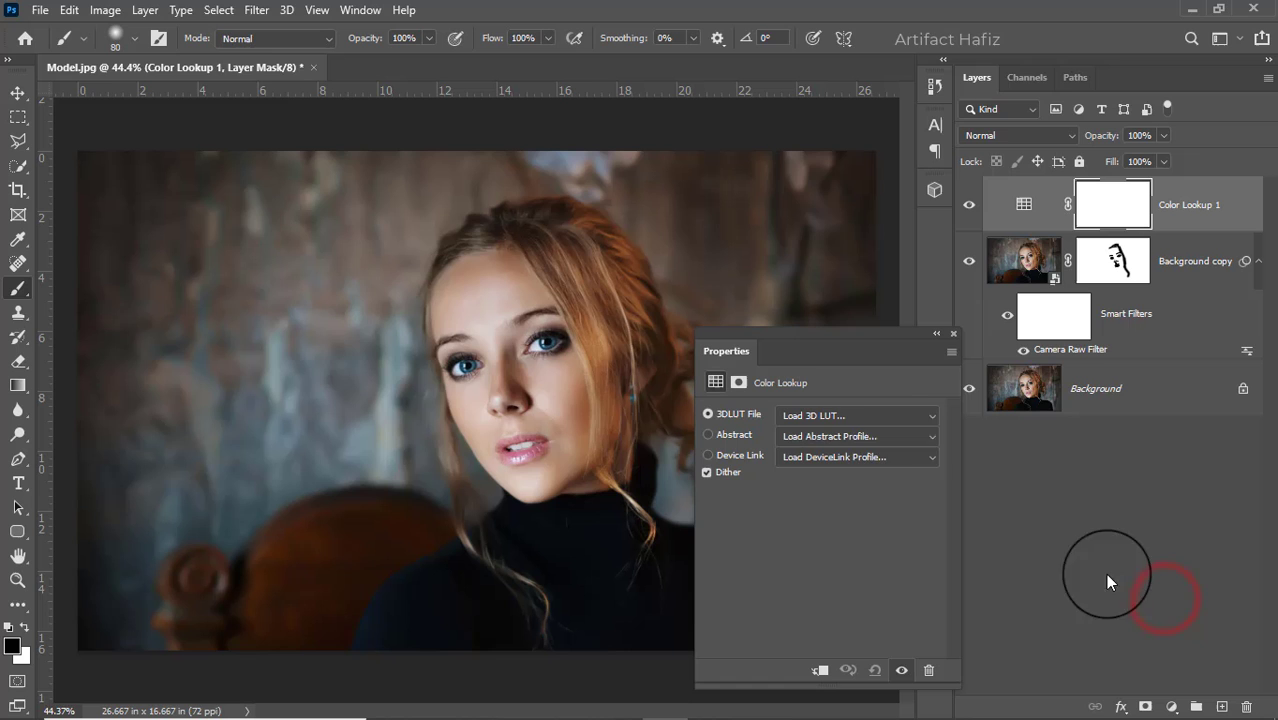
# - Try the Crisp_Winter.look and Bleach Bypass.look 3D LUTs on the Color Lookup layer
pyautogui.click(868, 415)
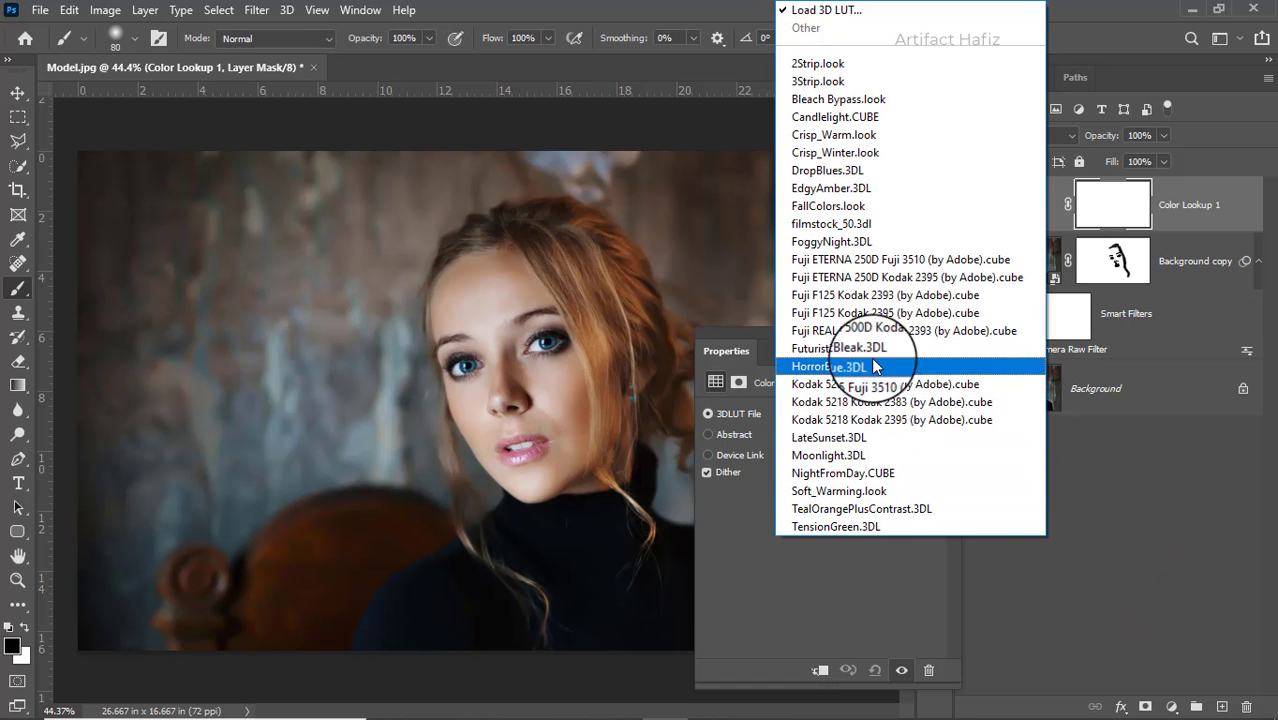
pyautogui.click(853, 152)
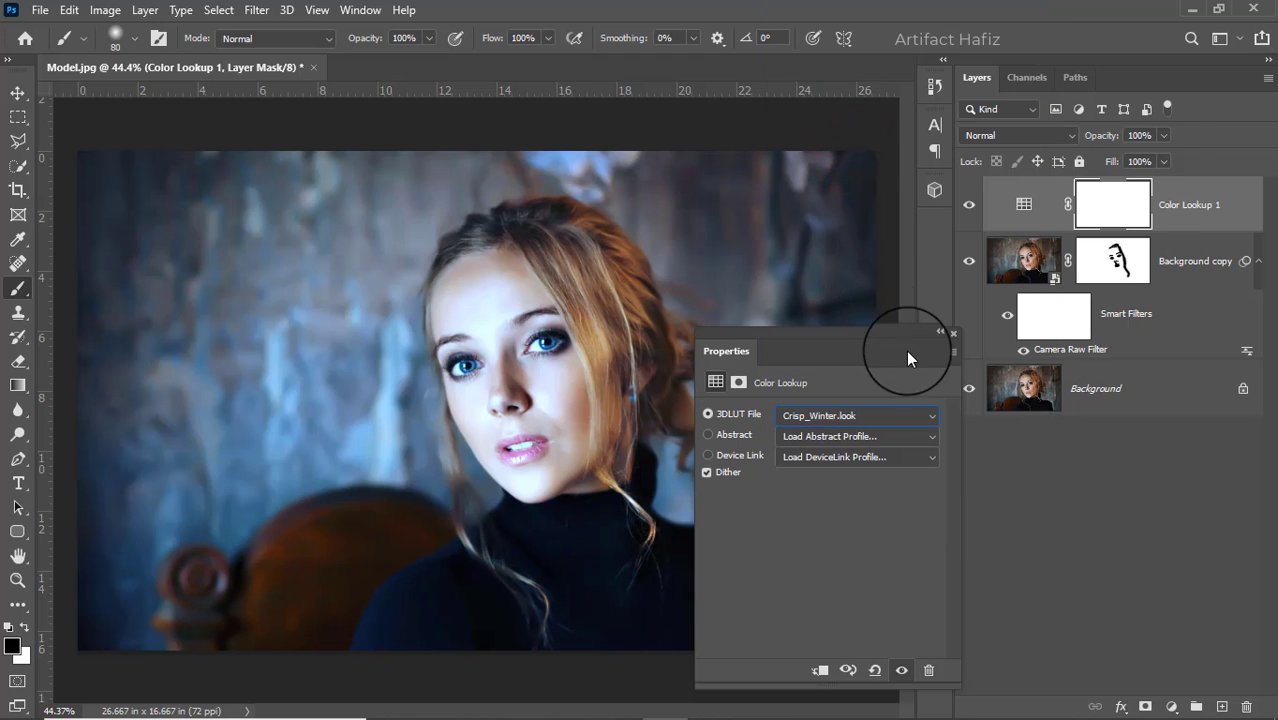
pyautogui.click(832, 415)
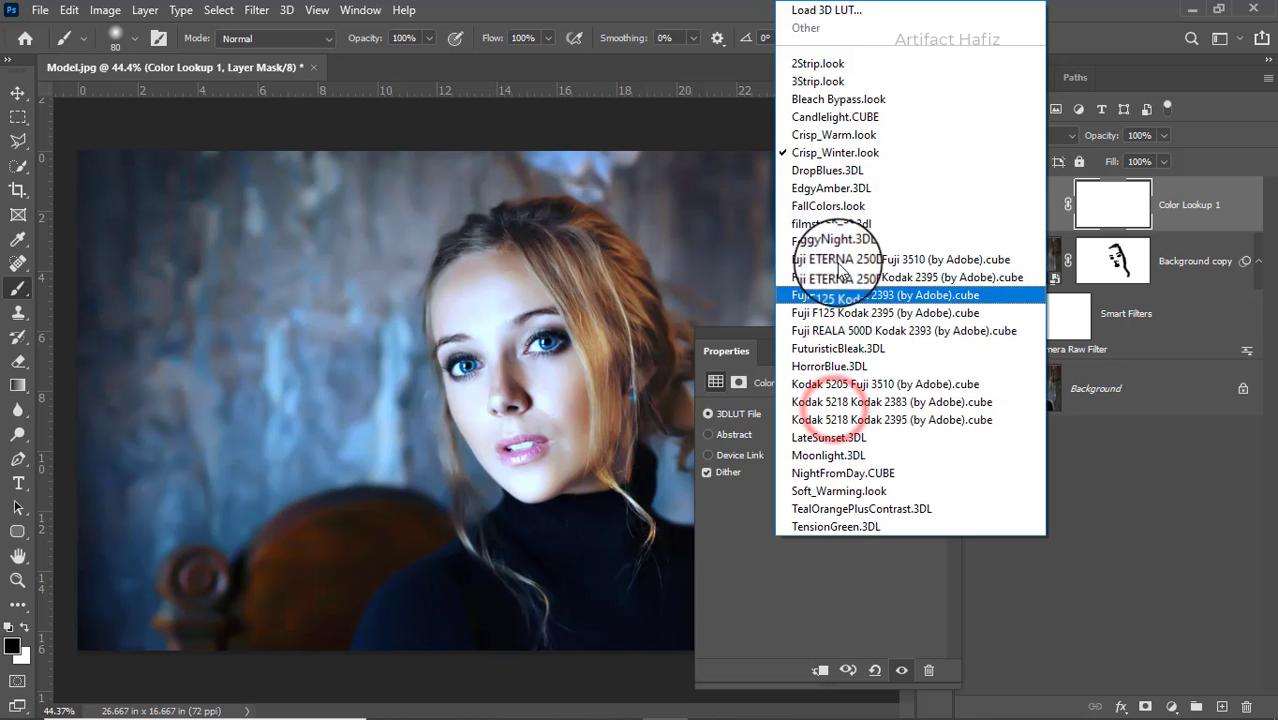
pyautogui.click(840, 99)
# - Apply the 3Strip.look 3D LUT to the Color Lookup layer, compare the image with and without it, and close the adjustment's settings
pyautogui.click(848, 418)
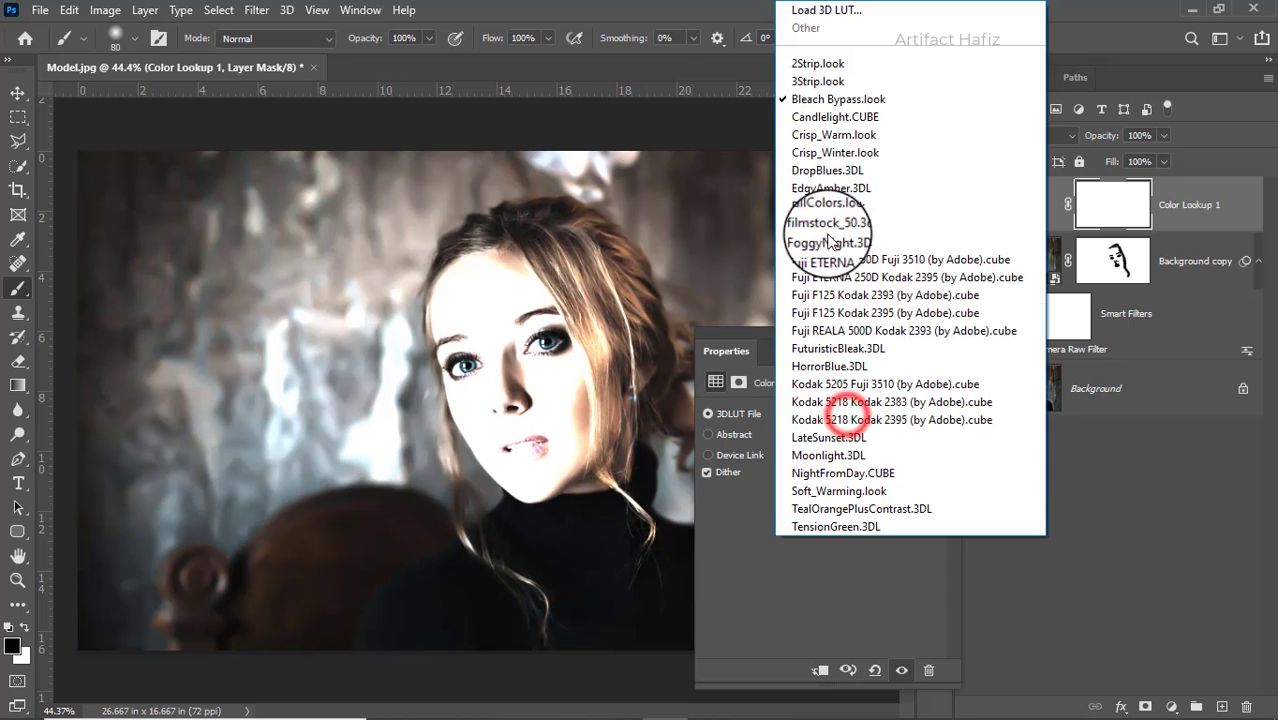
pyautogui.click(828, 82)
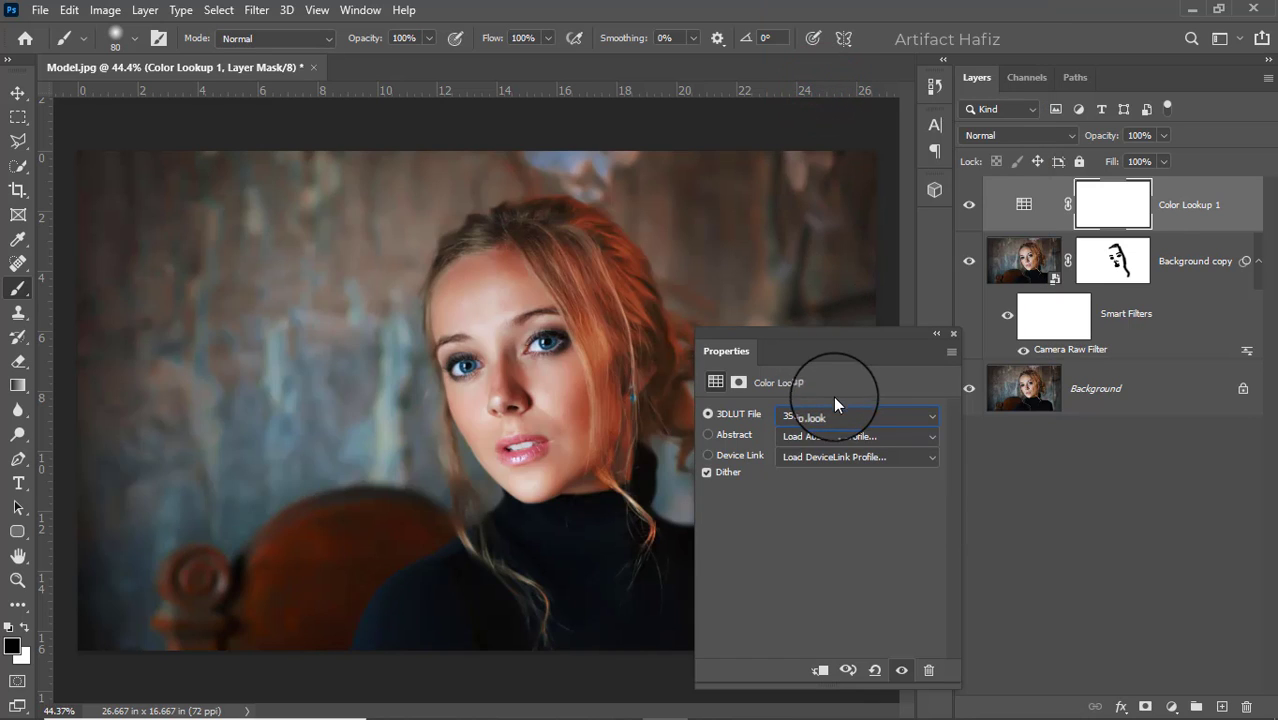
pyautogui.click(967, 205)
pyautogui.click(967, 207)
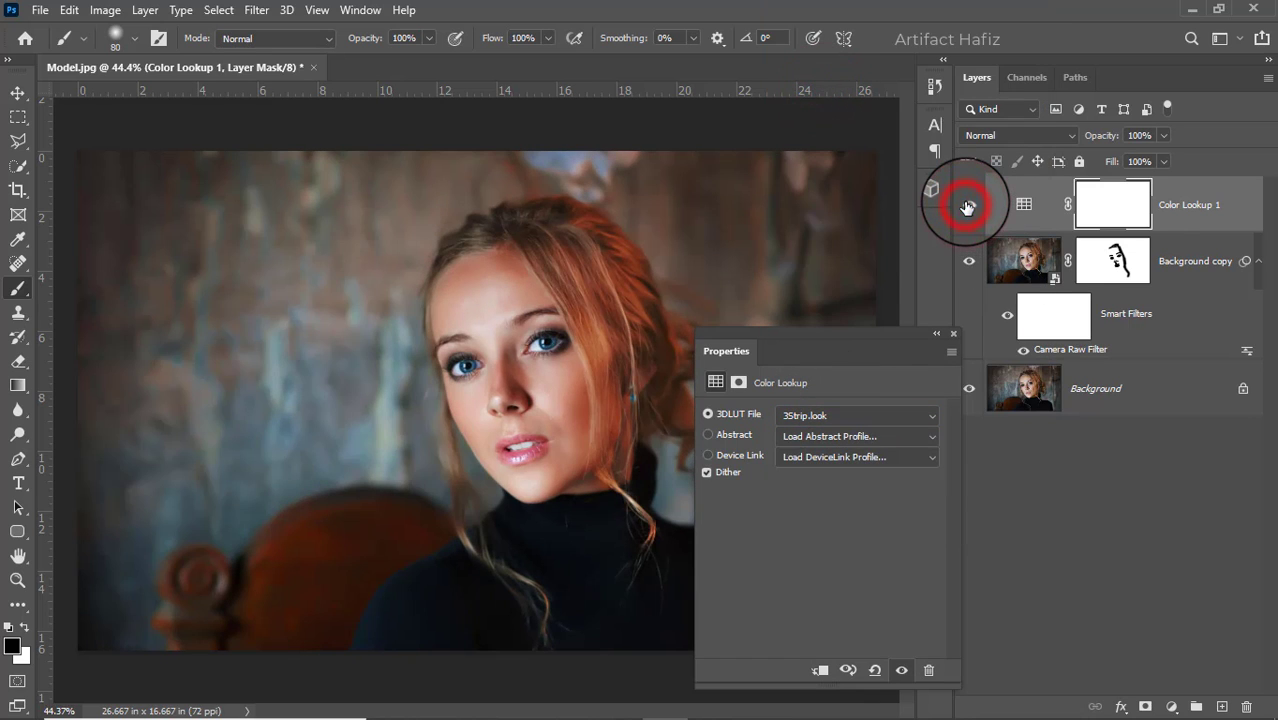
pyautogui.click(950, 334)
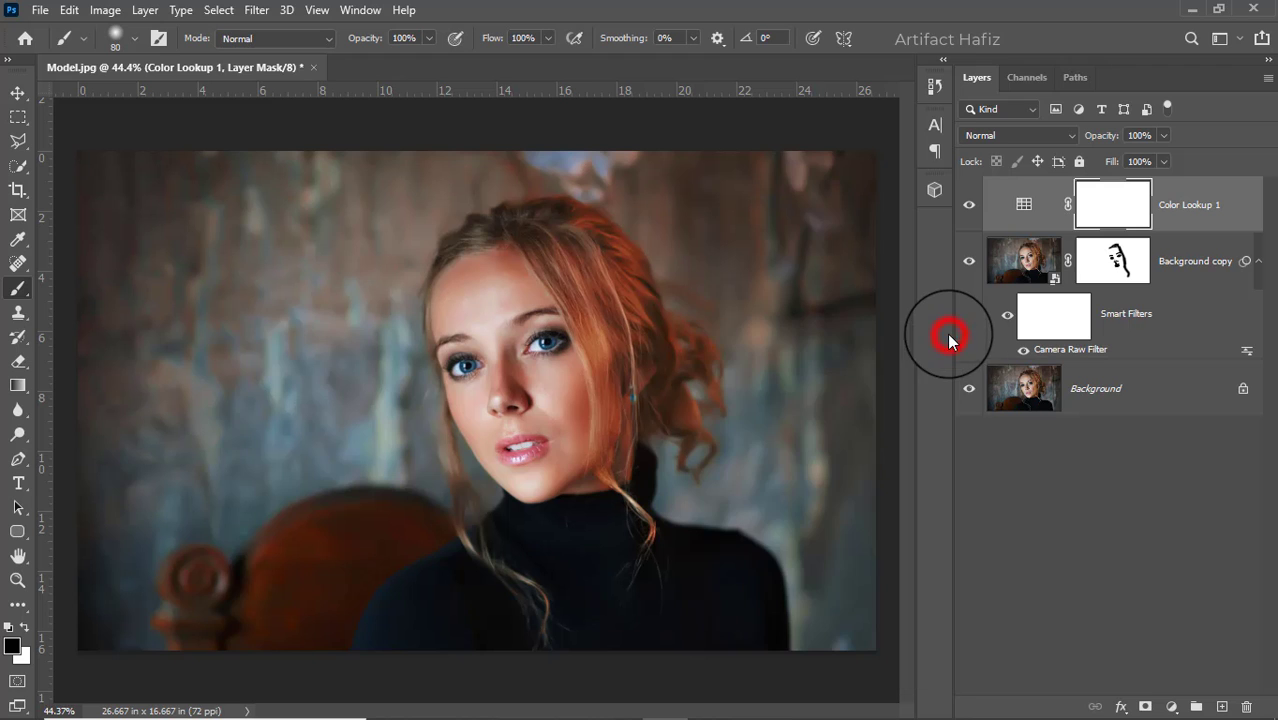
# - Compare the full portrait with and without the Color Lookup 1 layer, and lower that layer's opacity to 37%
pyautogui.click(970, 207)
pyautogui.click(970, 207)
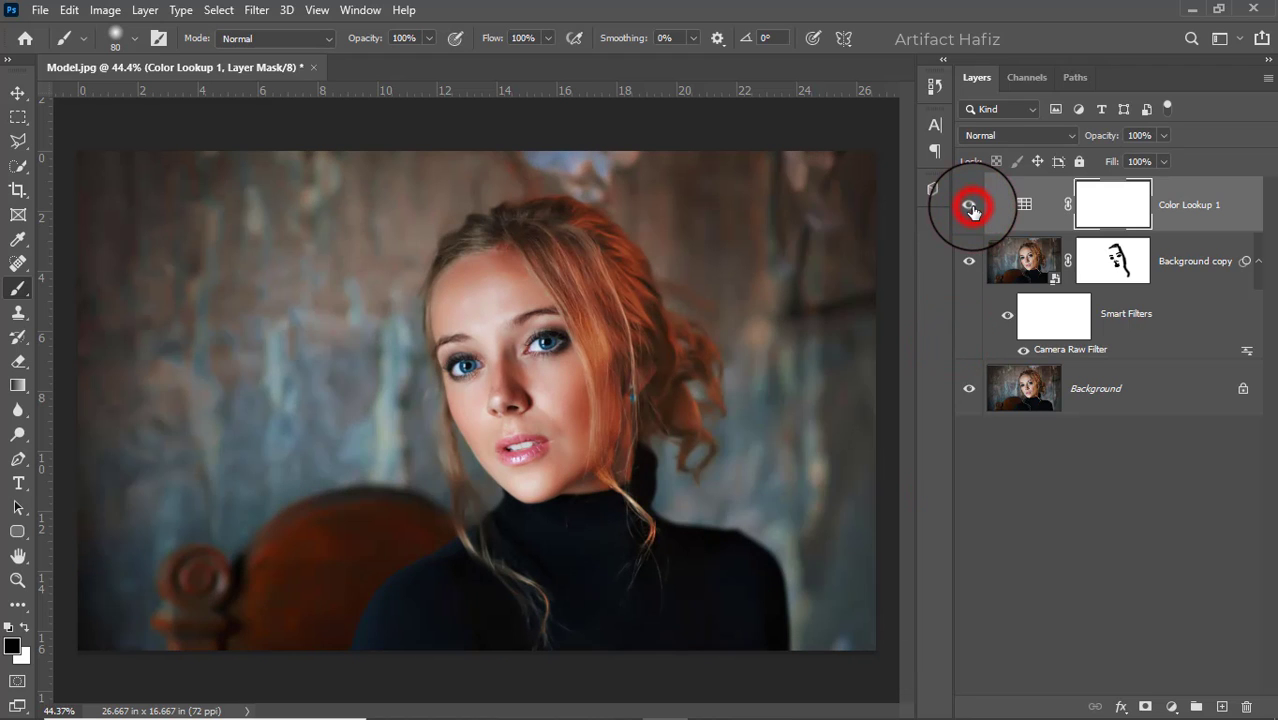
pyautogui.click(1241, 197)
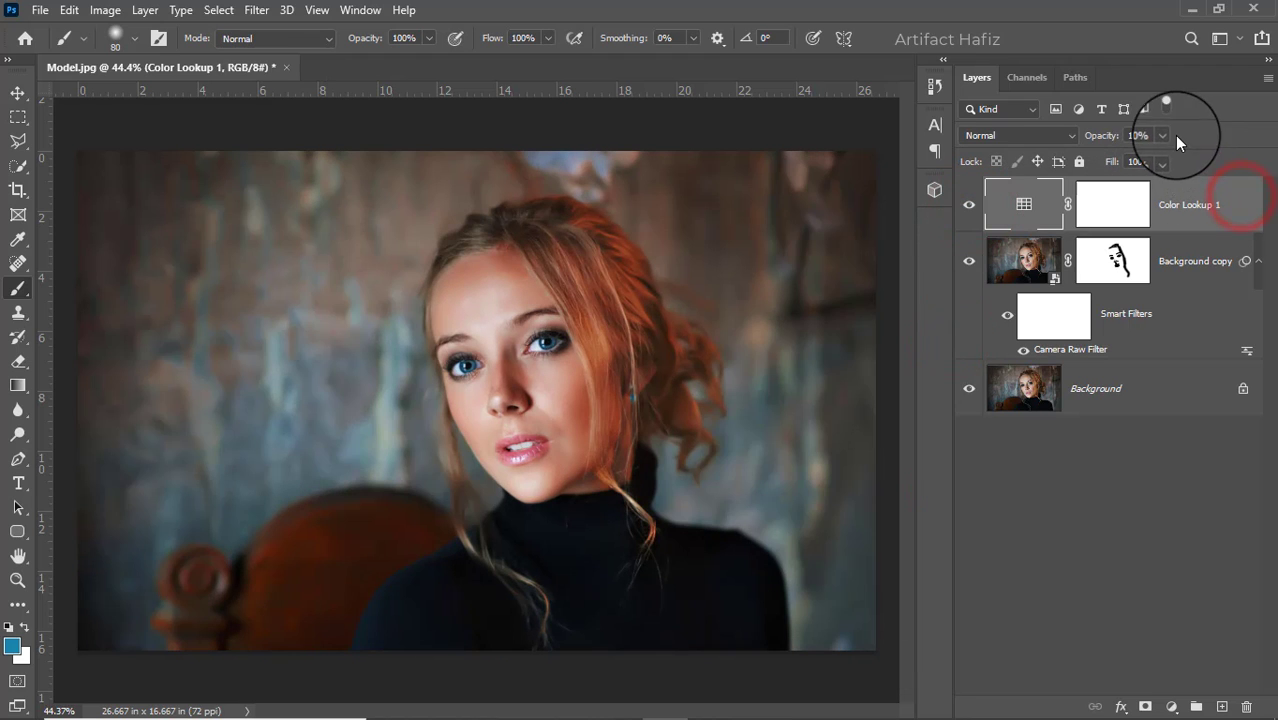
pyautogui.moveTo(1145, 156); pyautogui.dragTo(1108, 157)
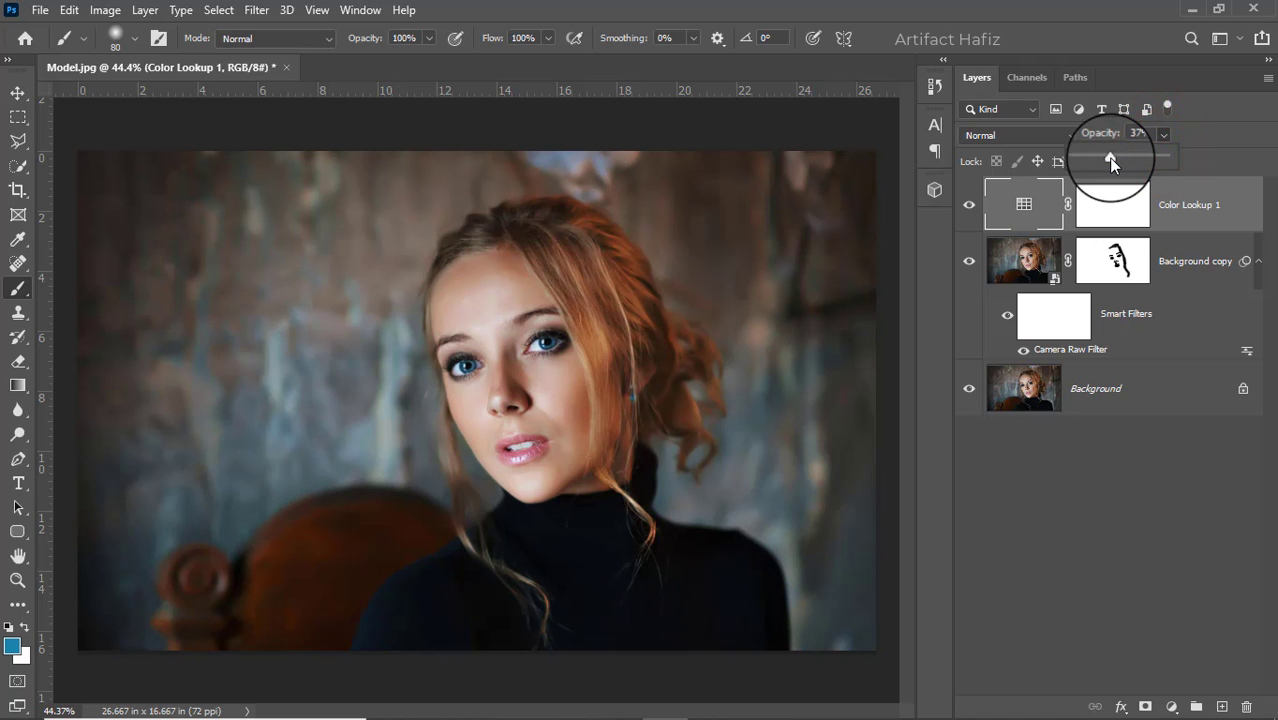
# - Add a second Color Lookup adjustment layer, try the FoggyNight.3DL LUT, apply Moonlight.3DL instead, and close the adjustment's settings
pyautogui.click(1170, 706)
pyautogui.click(1190, 602)
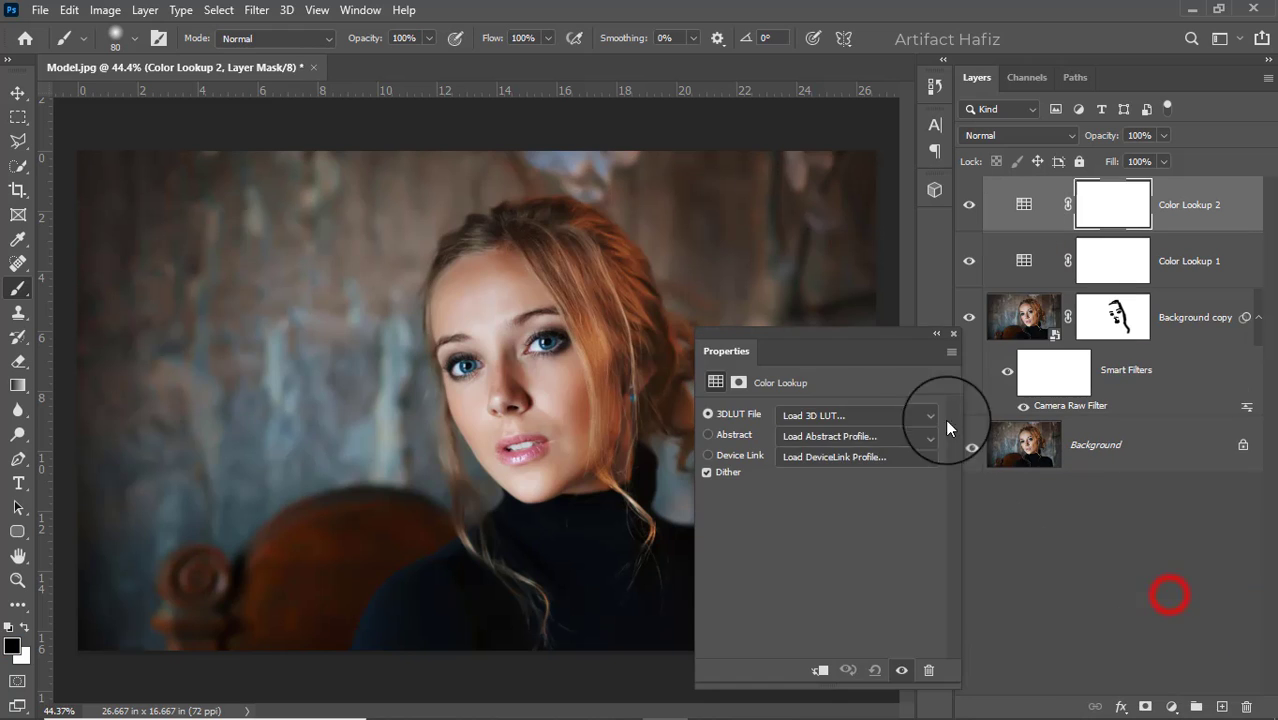
pyautogui.click(827, 415)
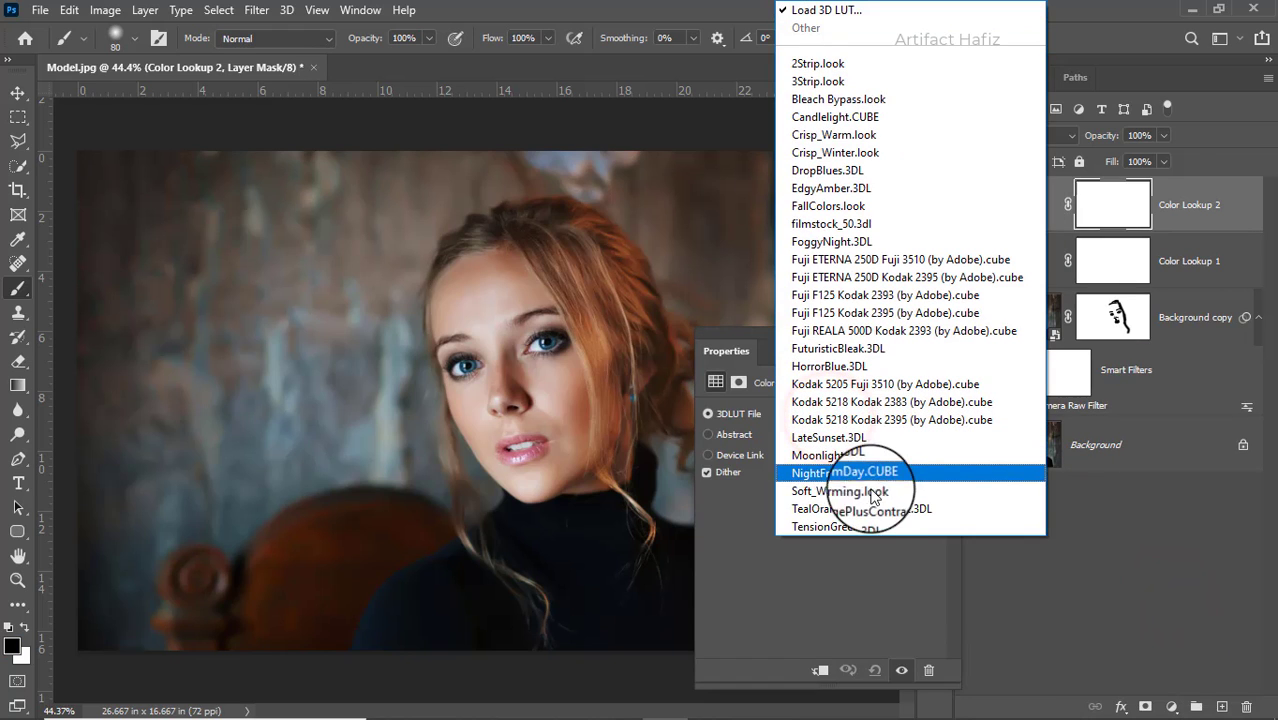
pyautogui.click(828, 244)
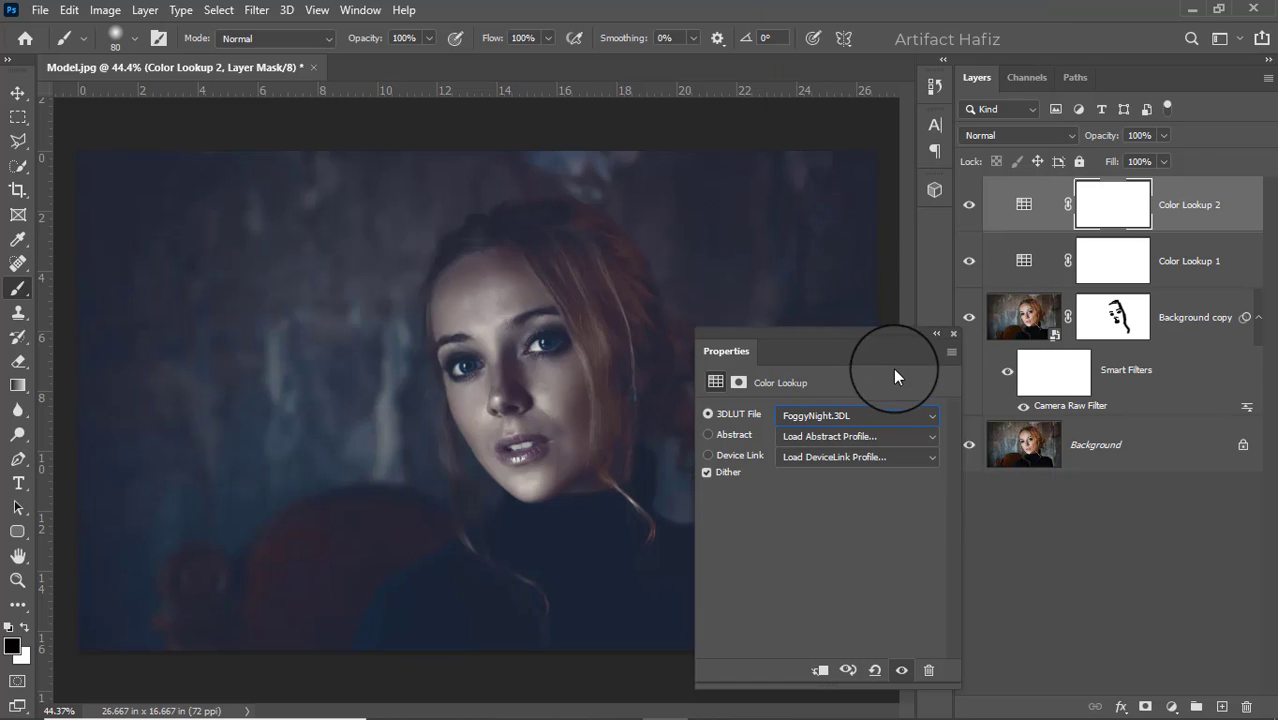
pyautogui.click(861, 415)
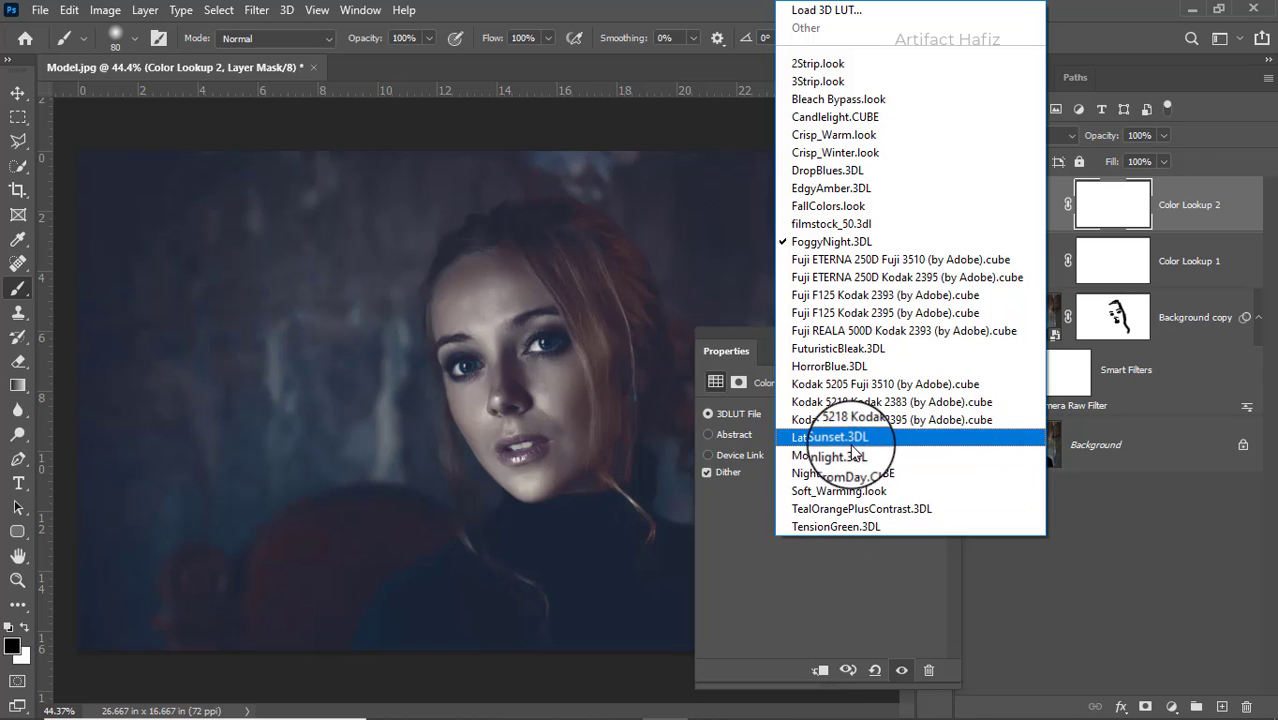
pyautogui.click(855, 456)
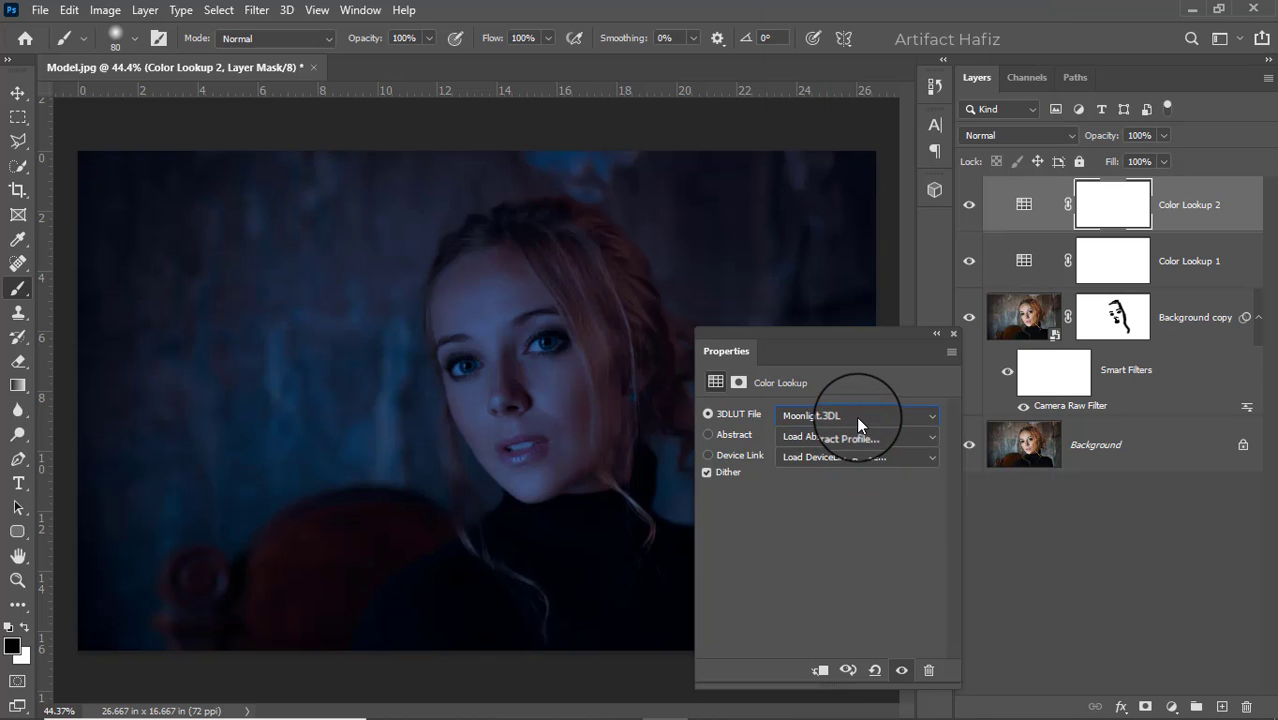
pyautogui.click(951, 336)
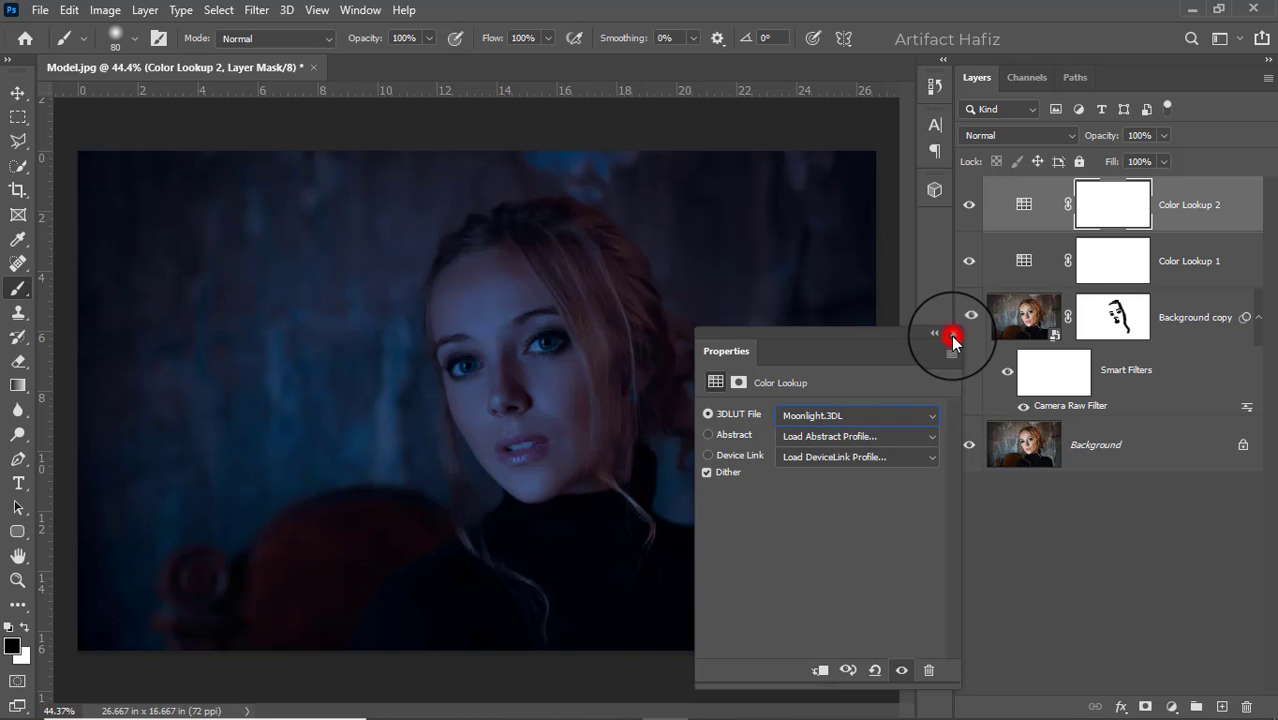
# - Try other blend modes such as Saturation and Luminosity on the Color Lookup 2 layer, and return it to Normal
pyautogui.click(1022, 135)
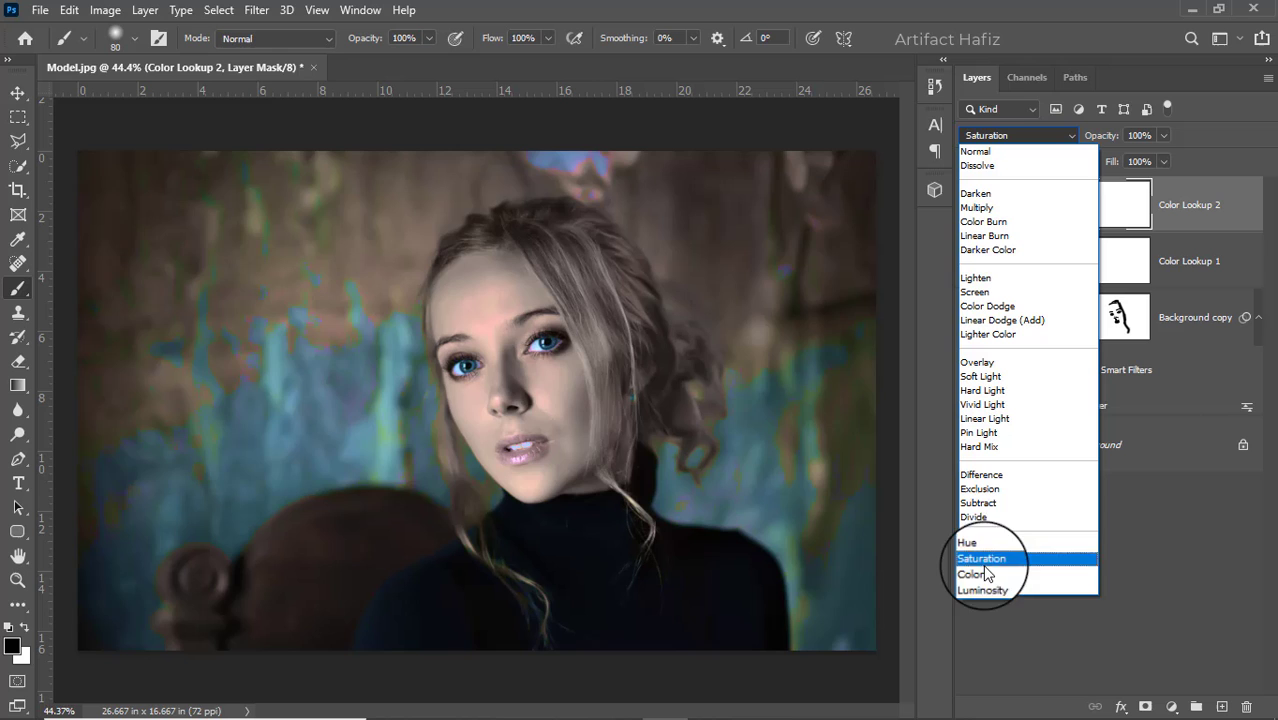
pyautogui.click(979, 586)
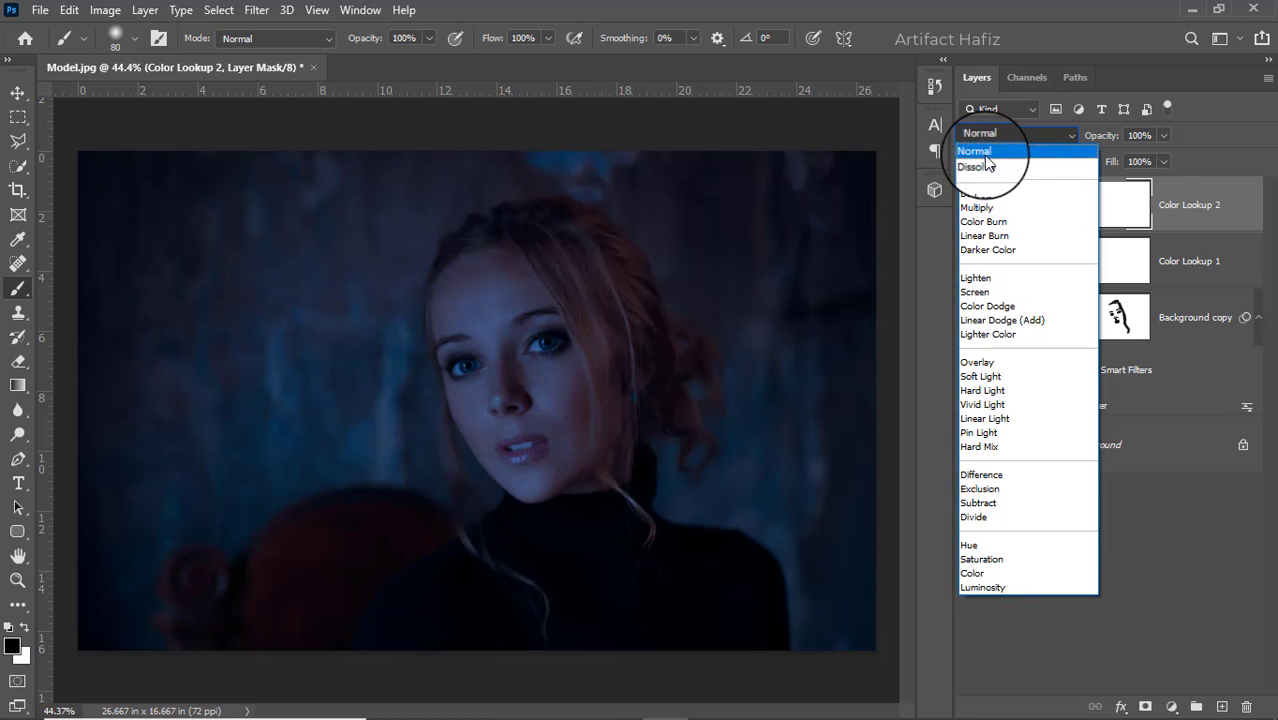
pyautogui.click(986, 155)
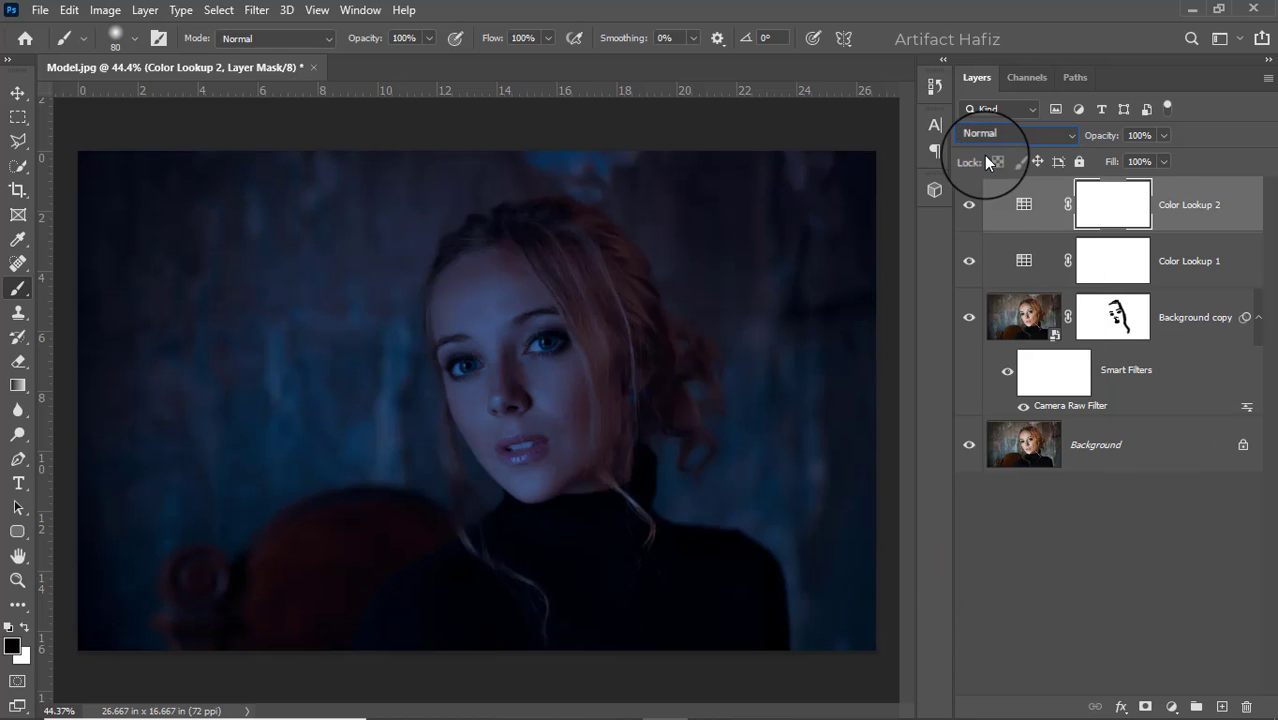
# - Lower the Color Lookup 2 layer's opacity to 24%
pyautogui.click(1198, 205)
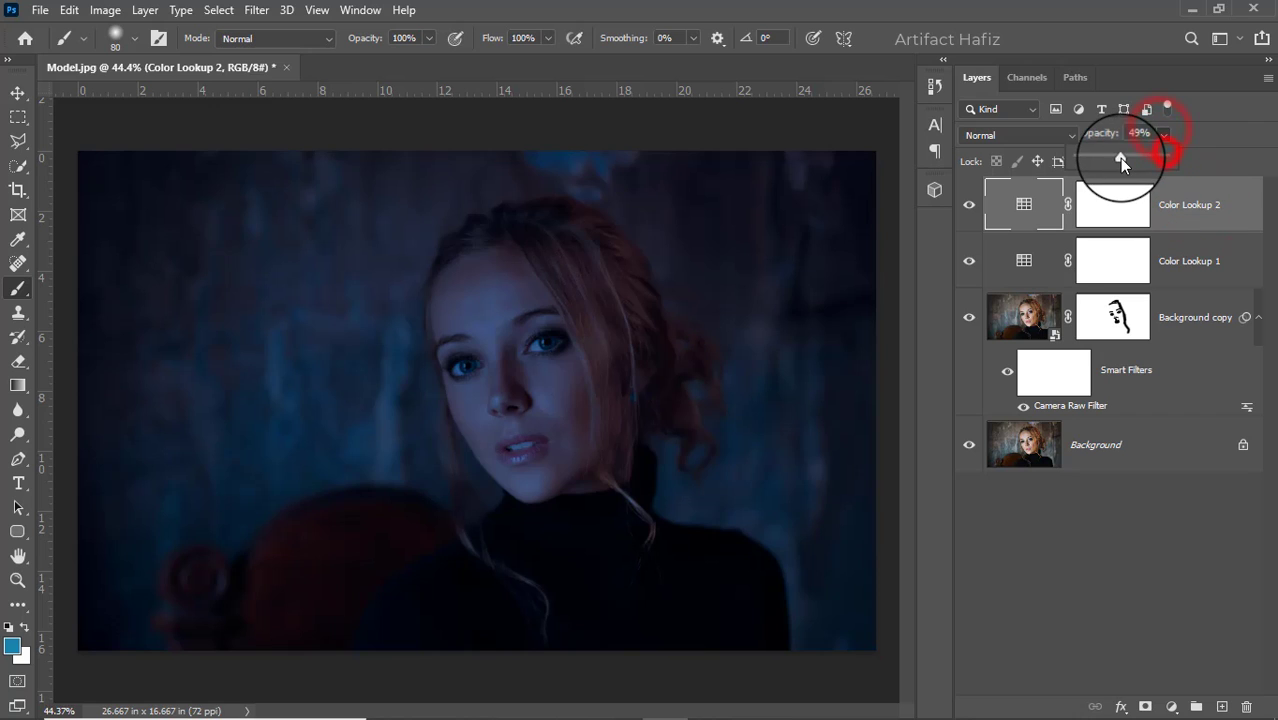
pyautogui.moveTo(1121, 160); pyautogui.dragTo(1101, 180)
# - Paint black on the Color Lookup 2 mask with a soft 400 px brush over the woman's face, hair and sweater
pyautogui.click(1105, 208)
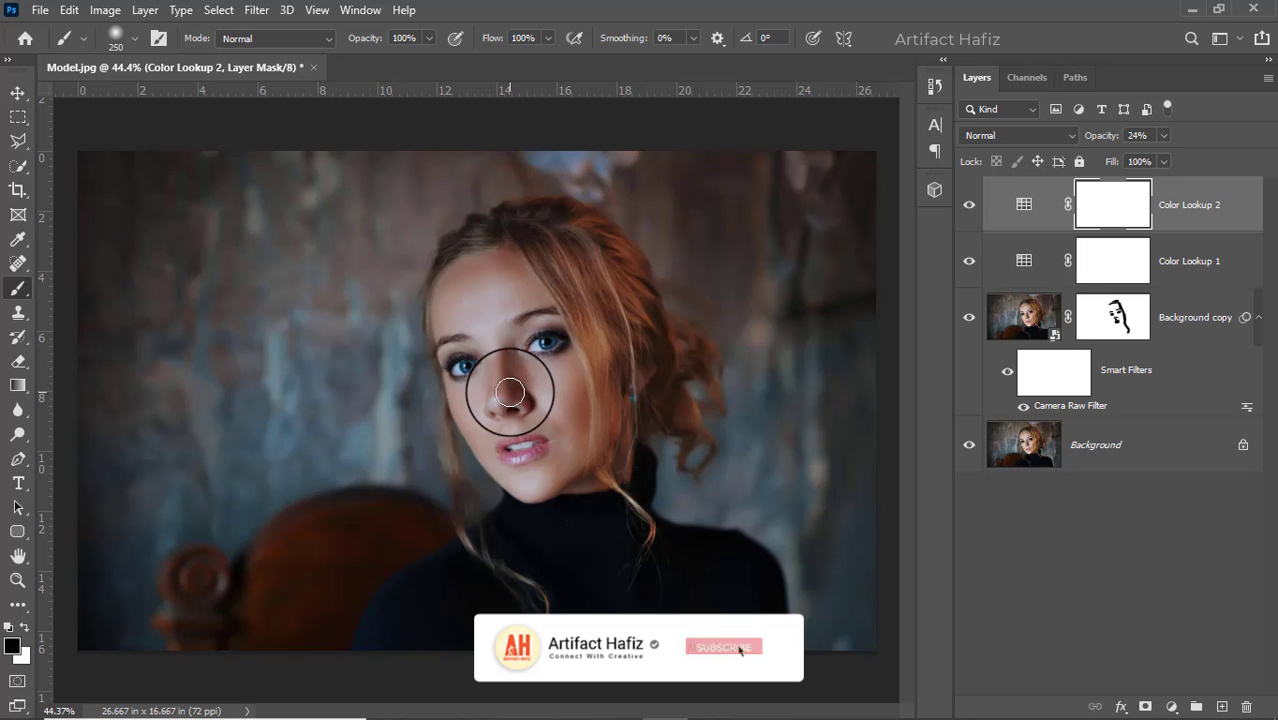
pyautogui.press(']')
pyautogui.press(']')
pyautogui.click(508, 312)
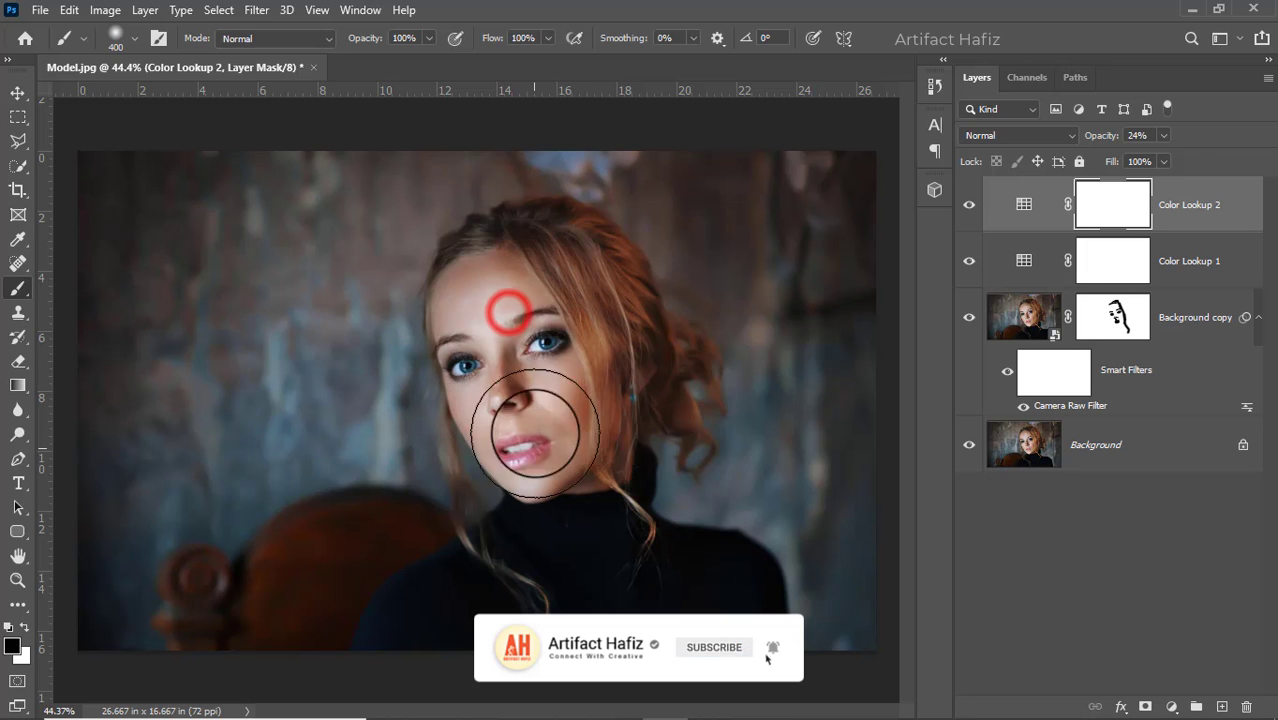
pyautogui.moveTo(510, 410)
pyautogui.mouseDown()
pyautogui.moveTo(513, 443)
pyautogui.moveTo(542, 457)
pyautogui.moveTo(556, 423)
pyautogui.moveTo(528, 278)
pyautogui.mouseUp()
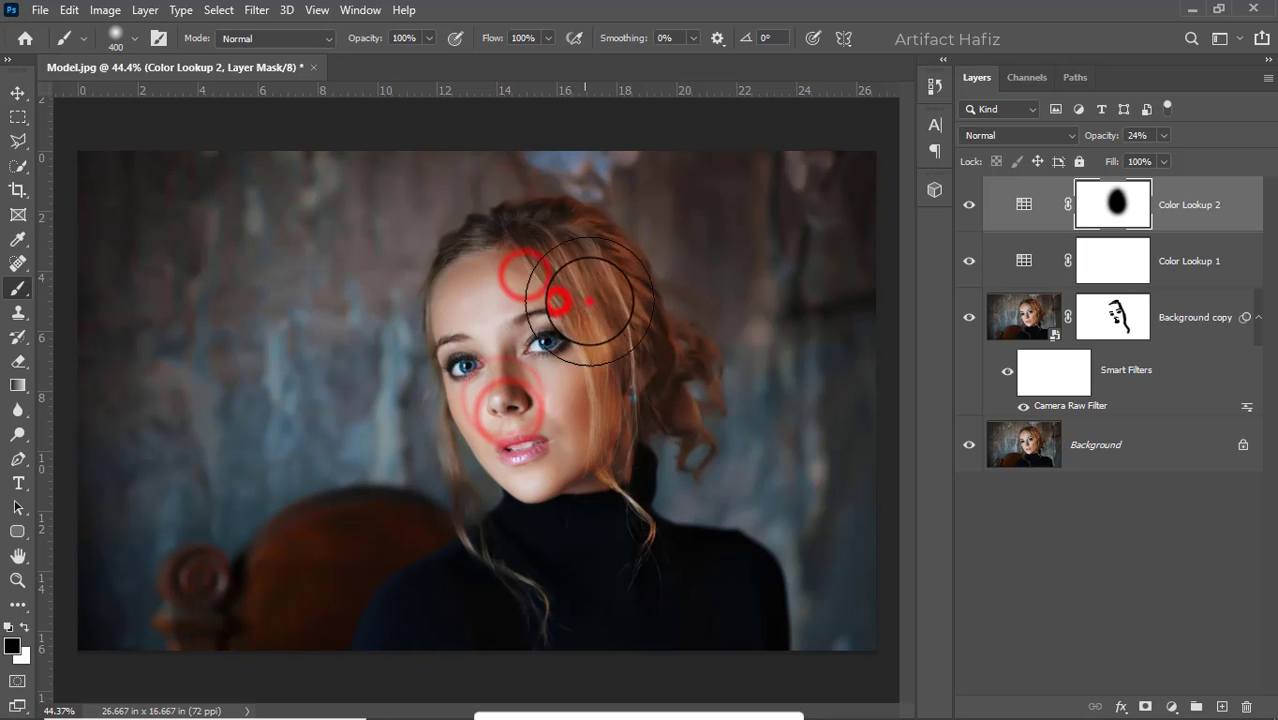
pyautogui.click(614, 379)
pyautogui.click(576, 453)
pyautogui.click(556, 551)
pyautogui.click(550, 624)
pyautogui.click(514, 591)
pyautogui.click(448, 600)
pyautogui.click(689, 602)
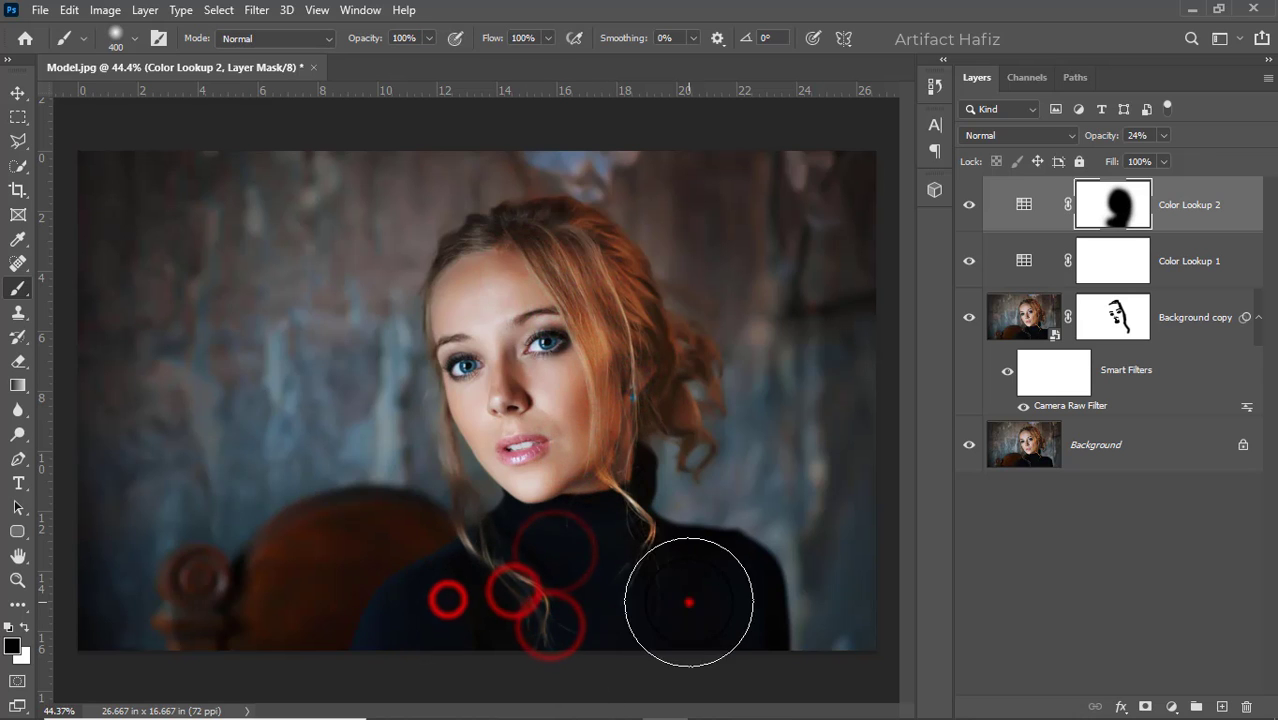
pyautogui.click(529, 295)
pyautogui.click(495, 312)
pyautogui.click(485, 313)
pyautogui.click(456, 360)
pyautogui.click(503, 481)
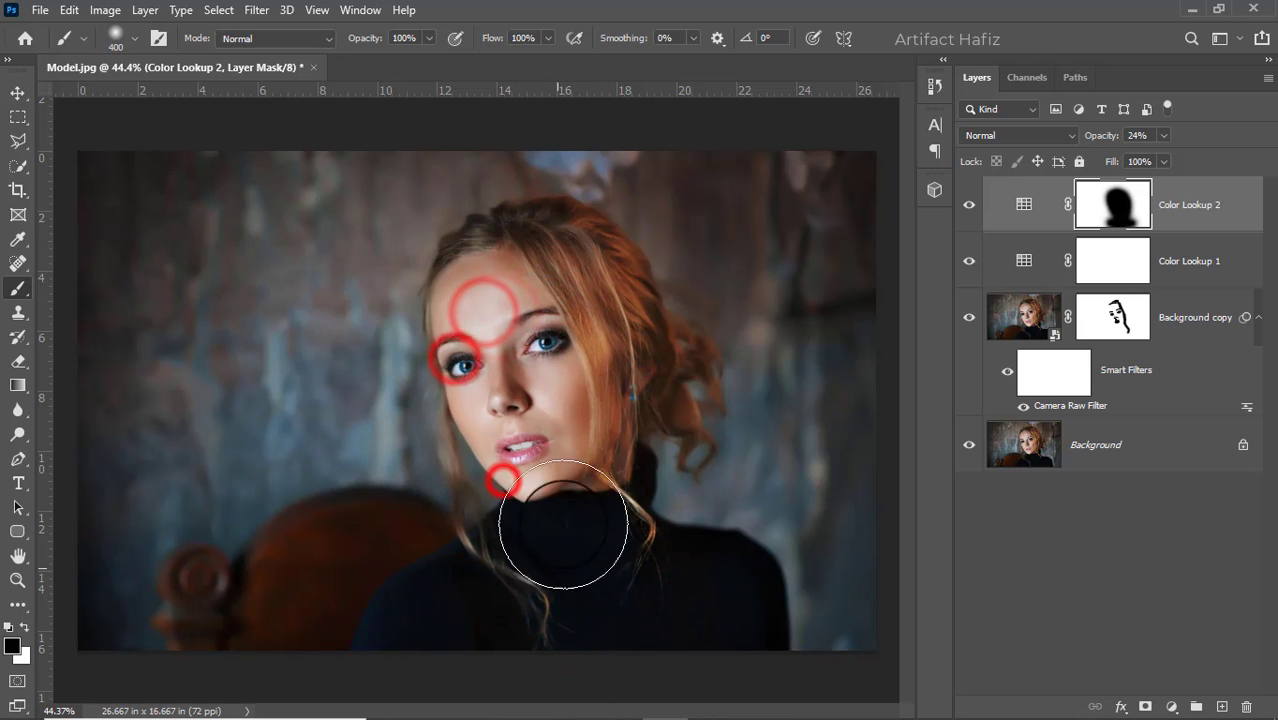
pyautogui.click(565, 439)
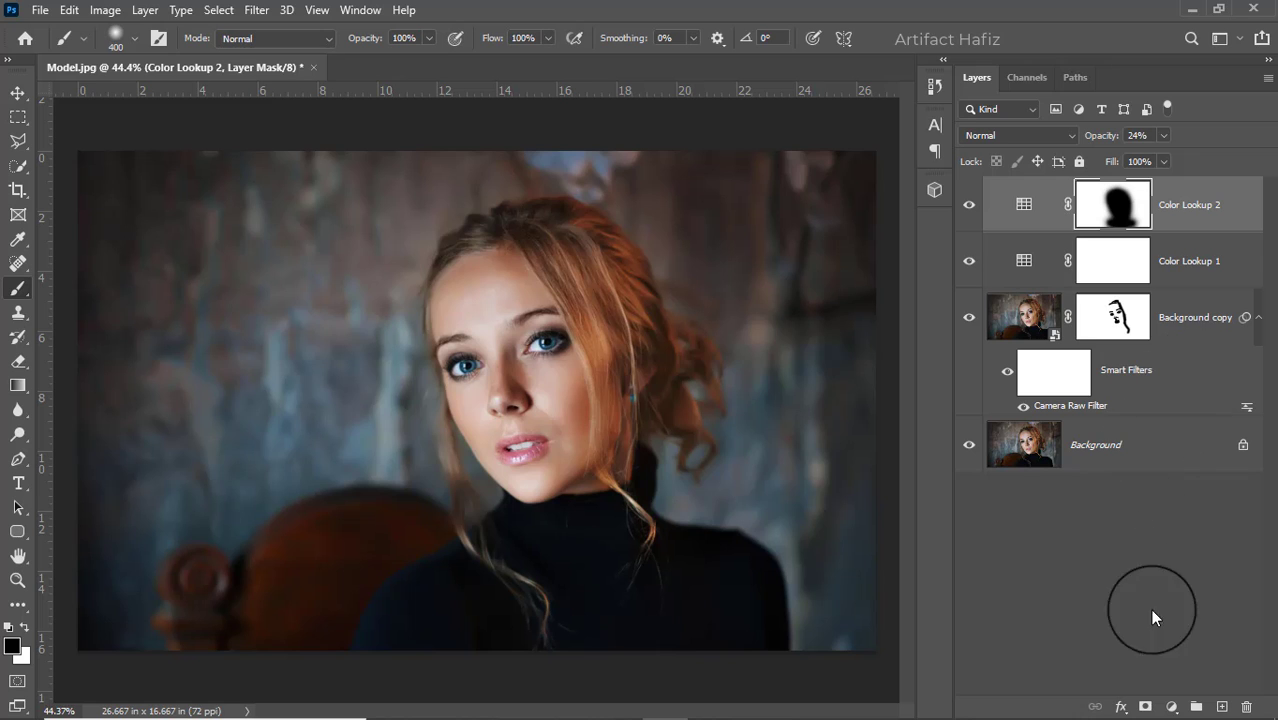
# - Add a Curves adjustment layer with a slight S-curve that darkens the shadows and lifts the highlights, and close its settings
pyautogui.click(1170, 706)
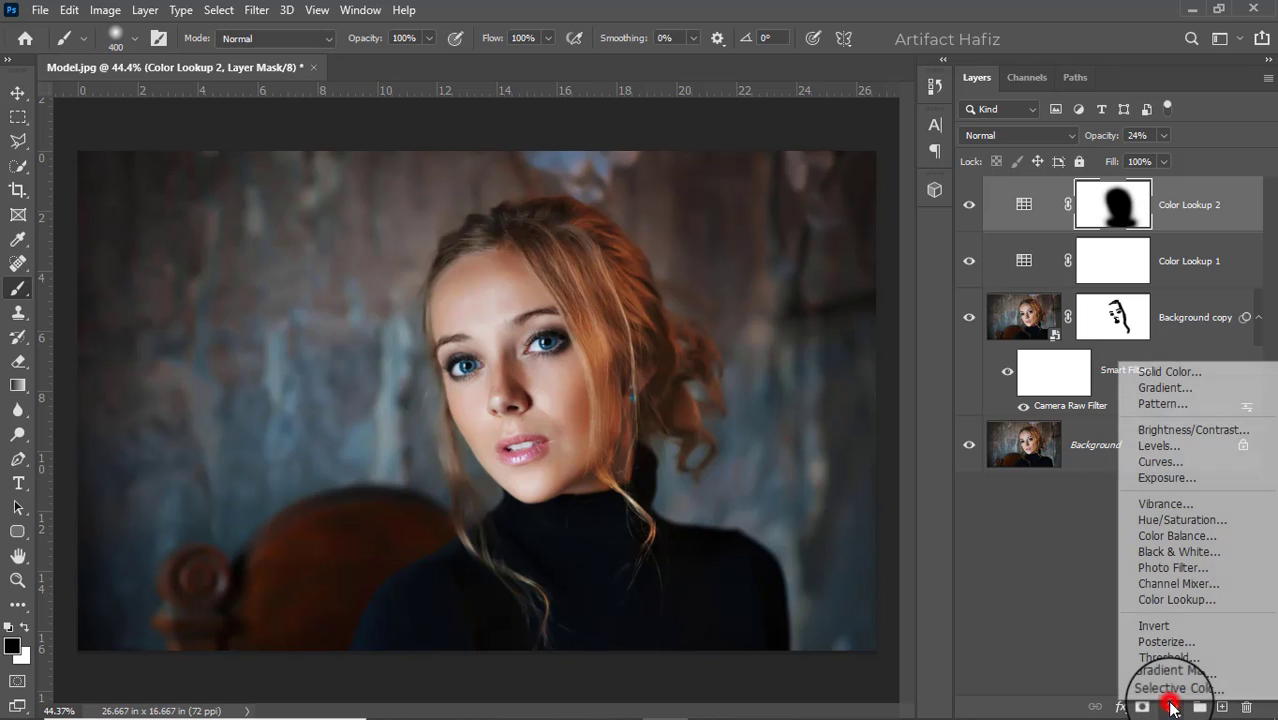
pyautogui.click(1175, 462)
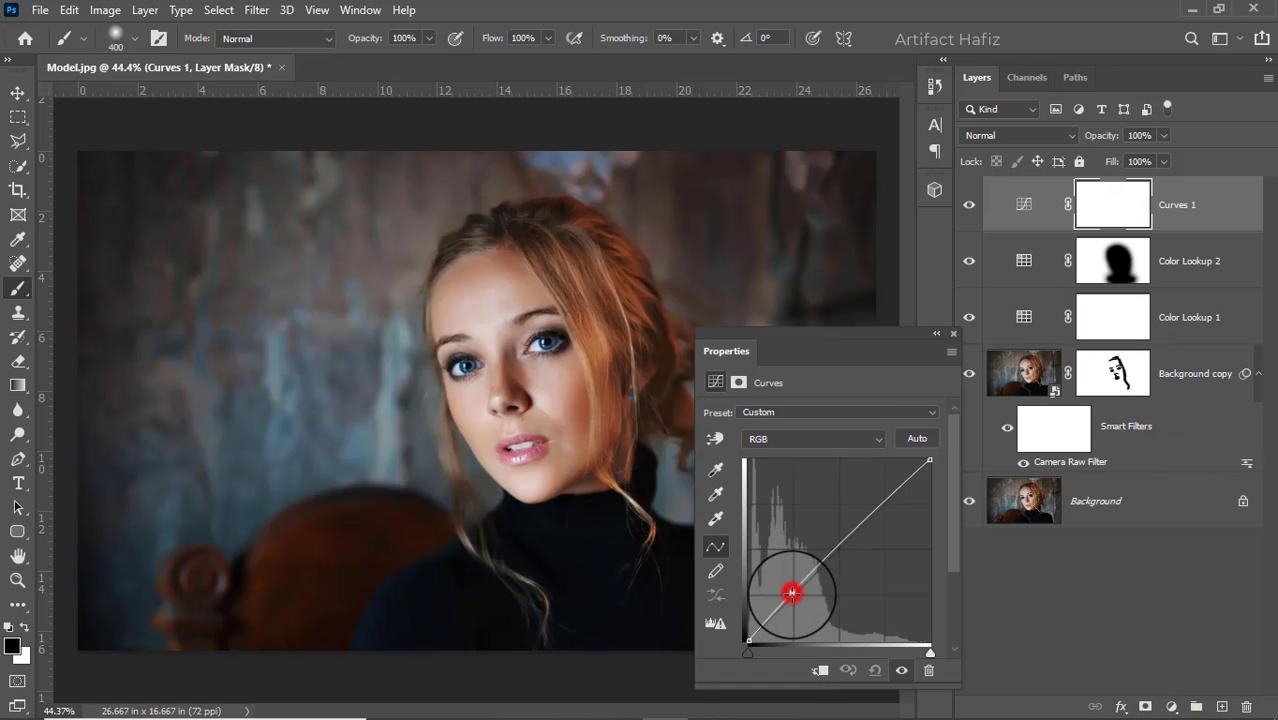
pyautogui.moveTo(791, 592); pyautogui.dragTo(794, 598)
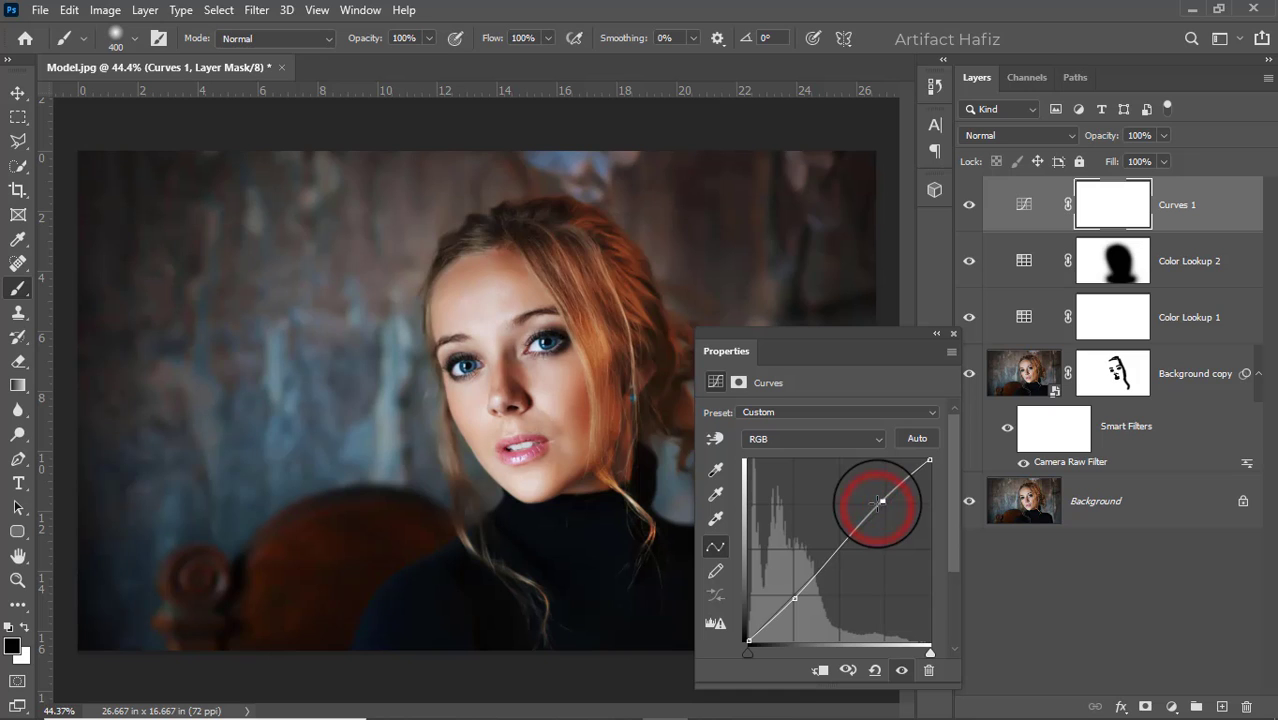
pyautogui.click(953, 333)
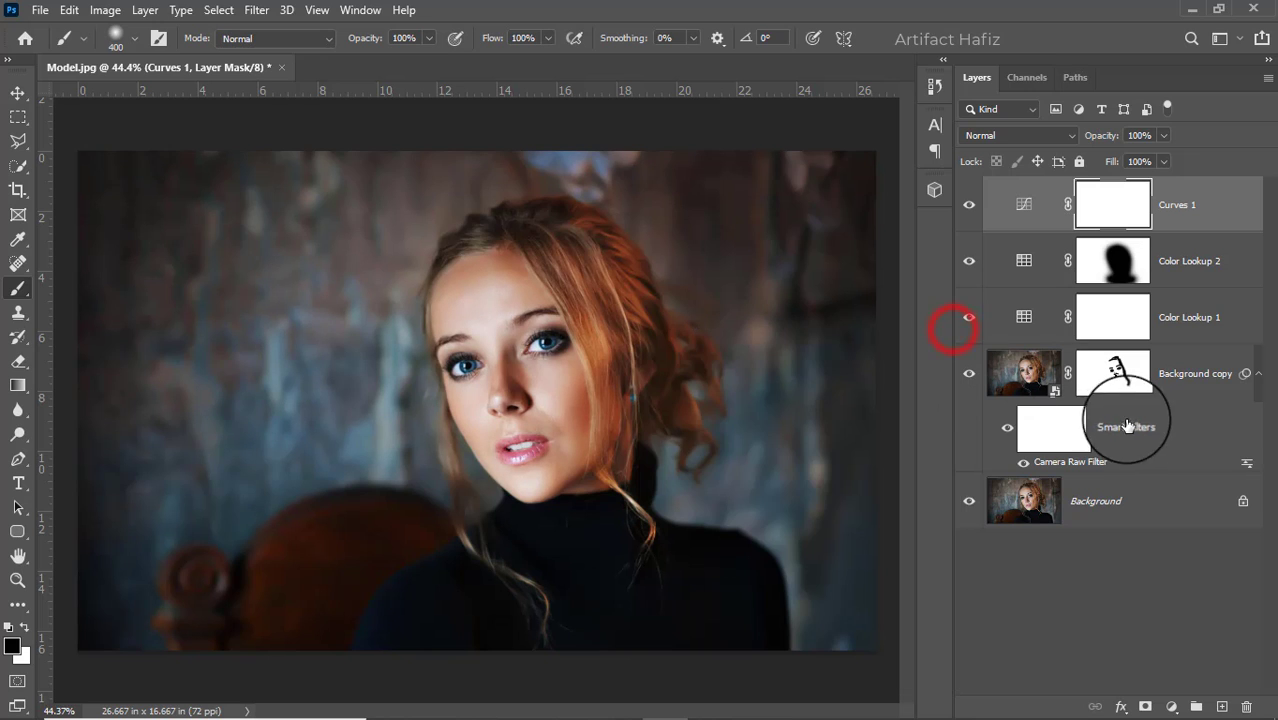
# - Add a Color Balance adjustment layer with Midtones at Cyan-Red -12, Magenta-Green -8 and Yellow-Blue +5, and close its settings
pyautogui.click(1172, 706)
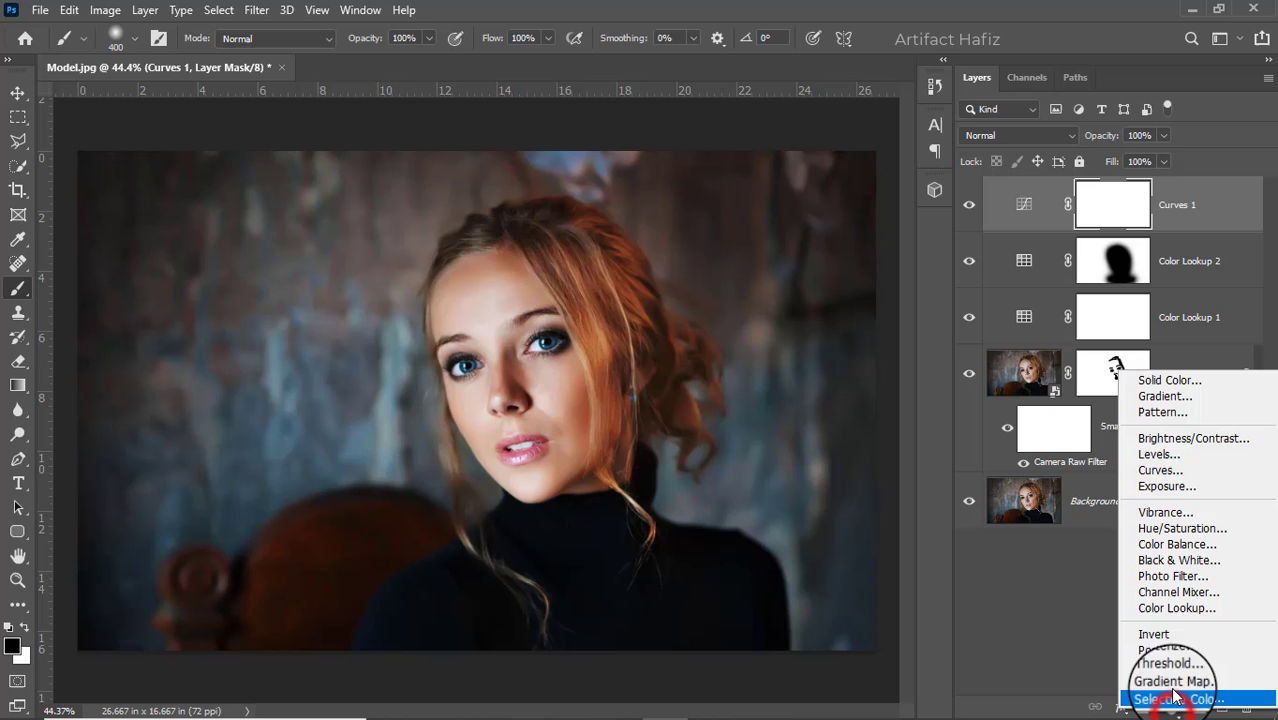
pyautogui.click(1178, 544)
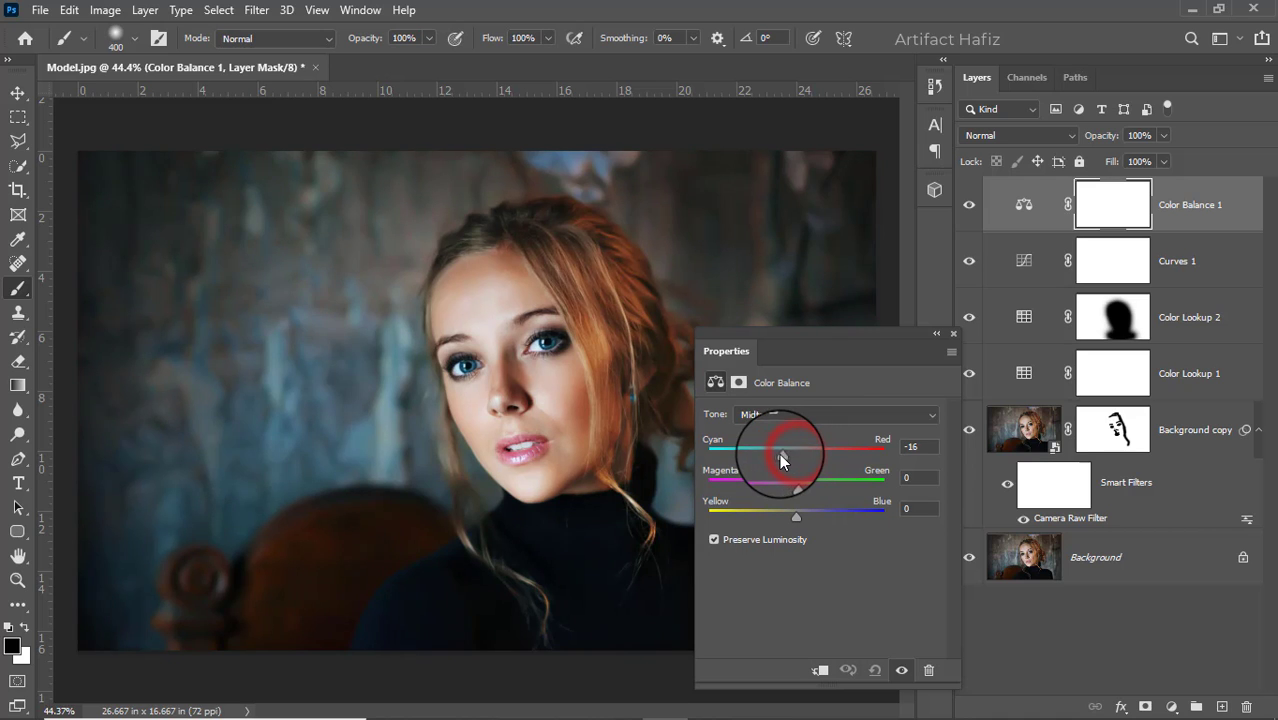
pyautogui.moveTo(780, 457); pyautogui.dragTo(800, 518)
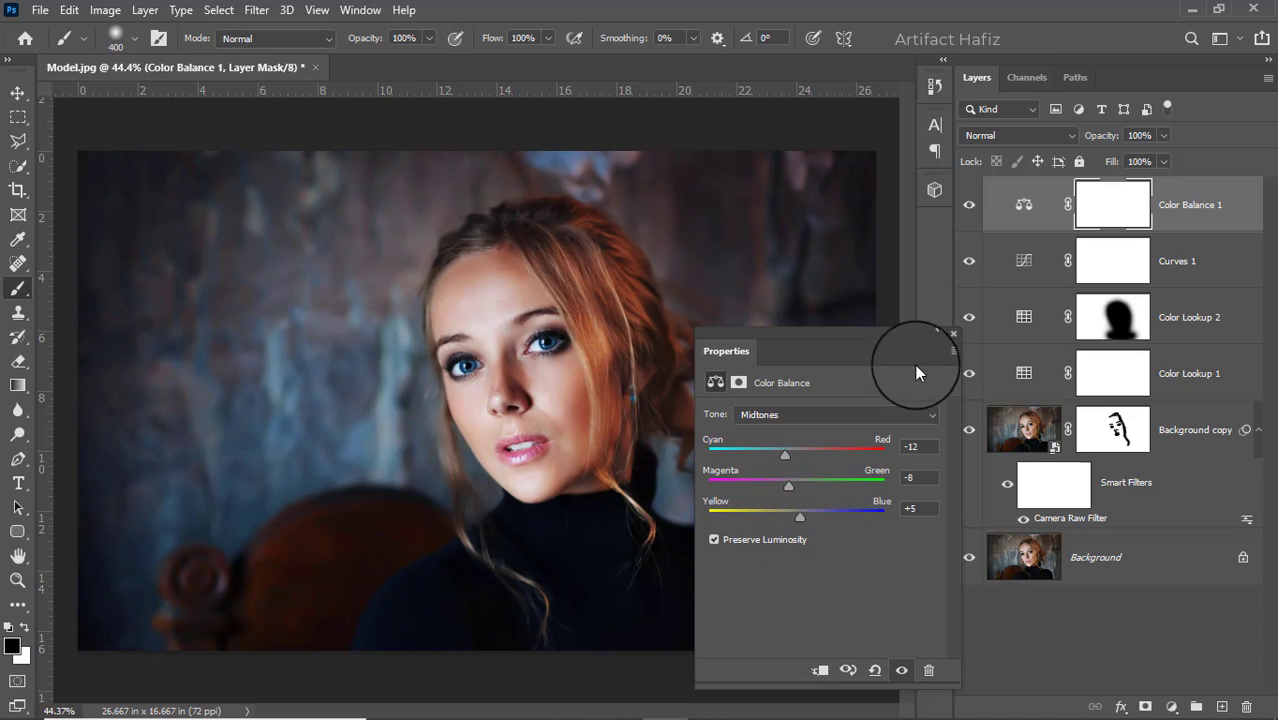
pyautogui.click(953, 335)
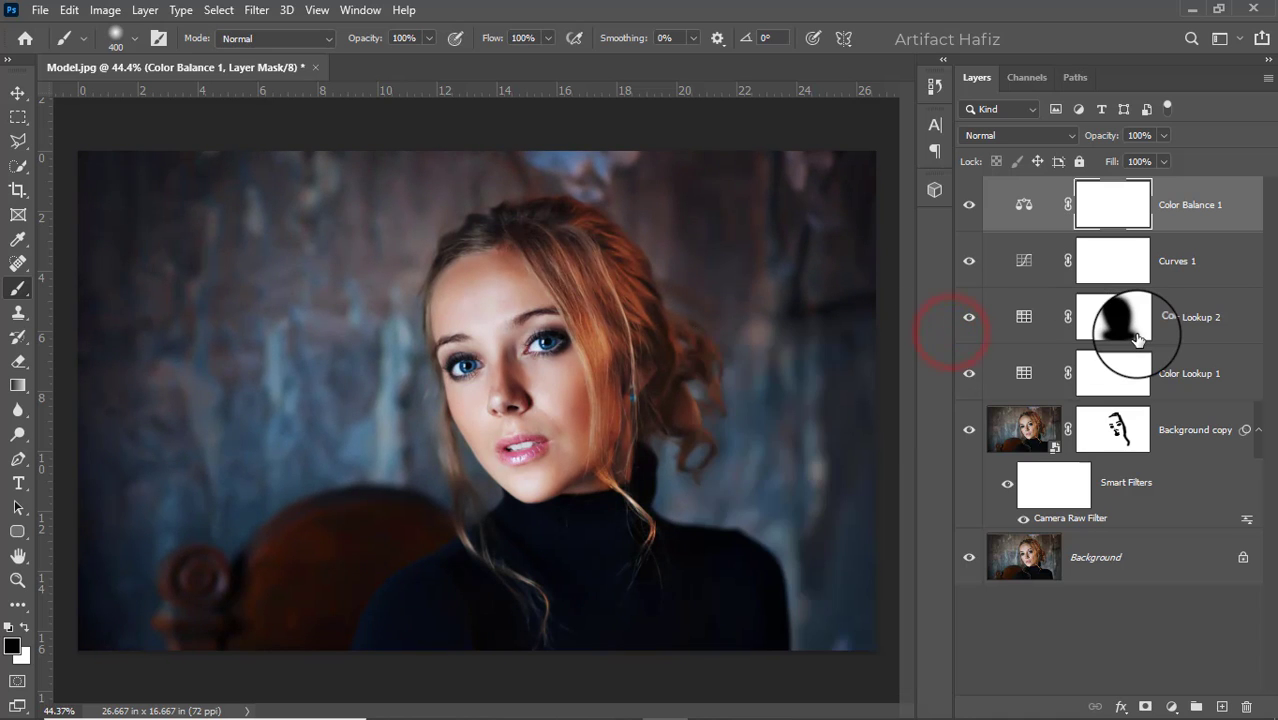
# - Stamp all visible layers into a new top layer and convert that layer for Smart Filters
pyautogui.hotkey('ctrl', 'alt', 'shift', 'e')
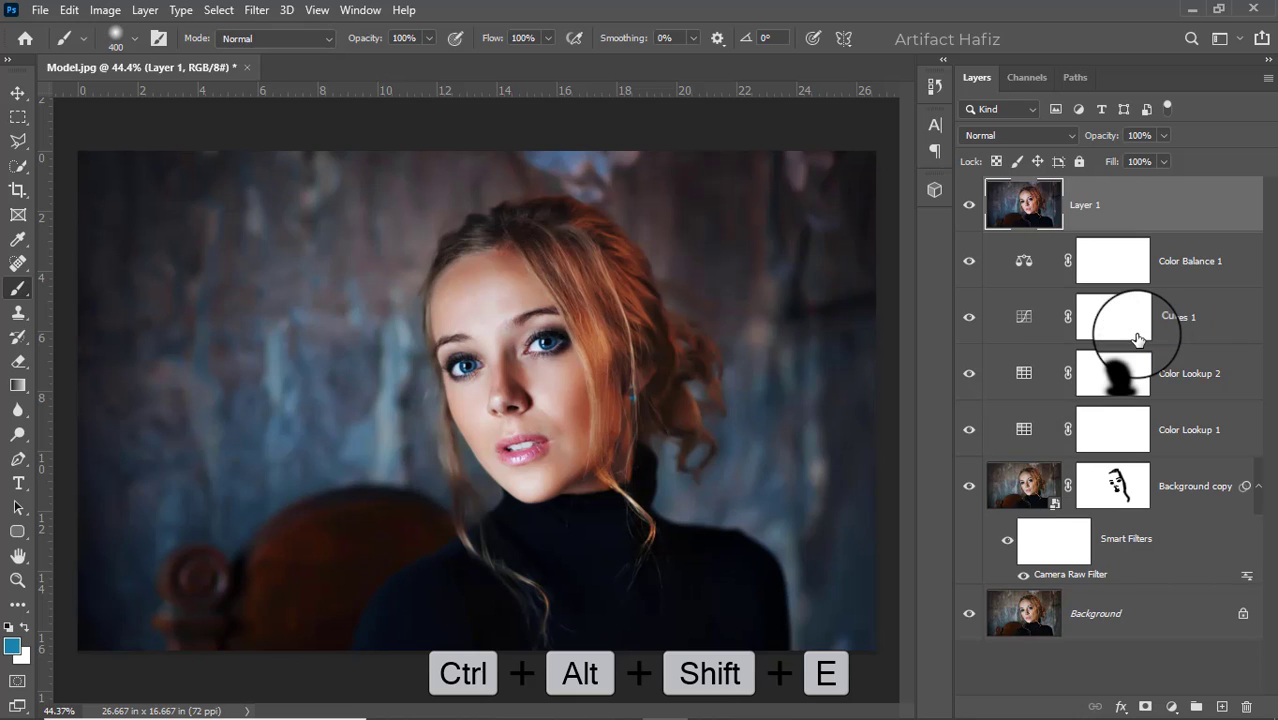
pyautogui.click(257, 10)
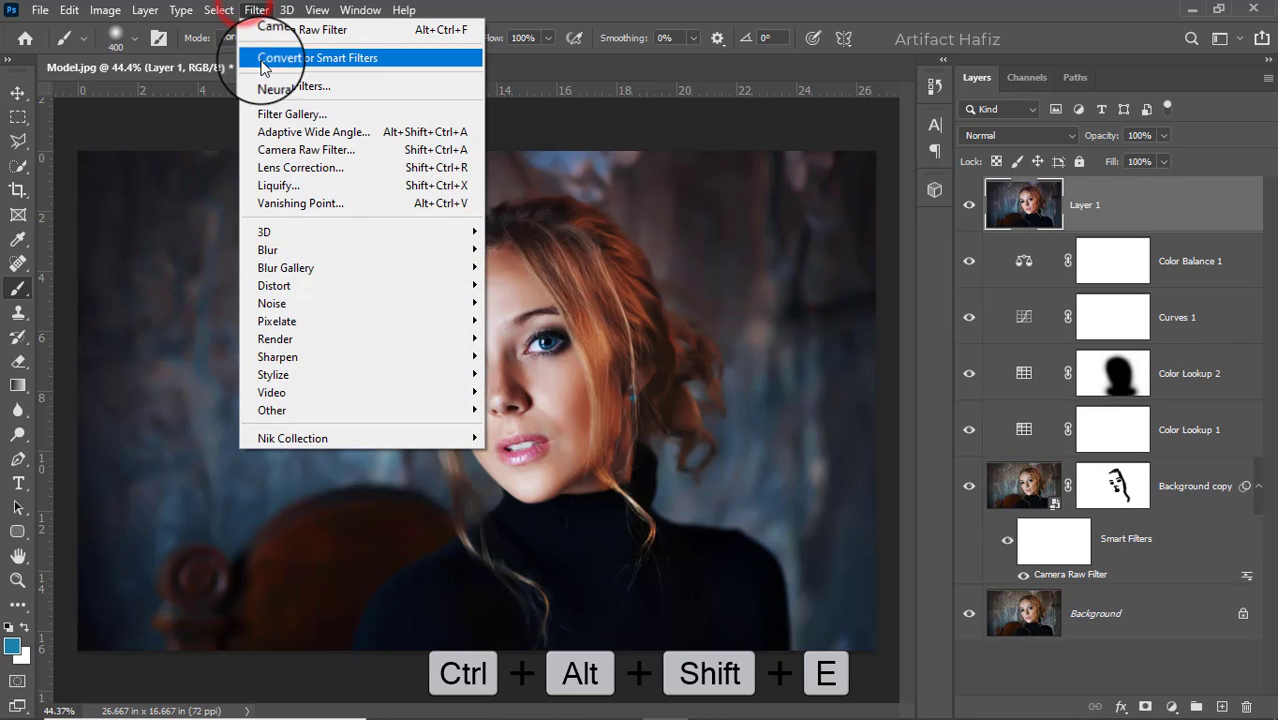
pyautogui.click(265, 58)
# - Open the Camera Raw Filter on the merged layer and set Highlights to -13, Shadows to +6, Whites to +24 and Blacks to -9
pyautogui.click(258, 12)
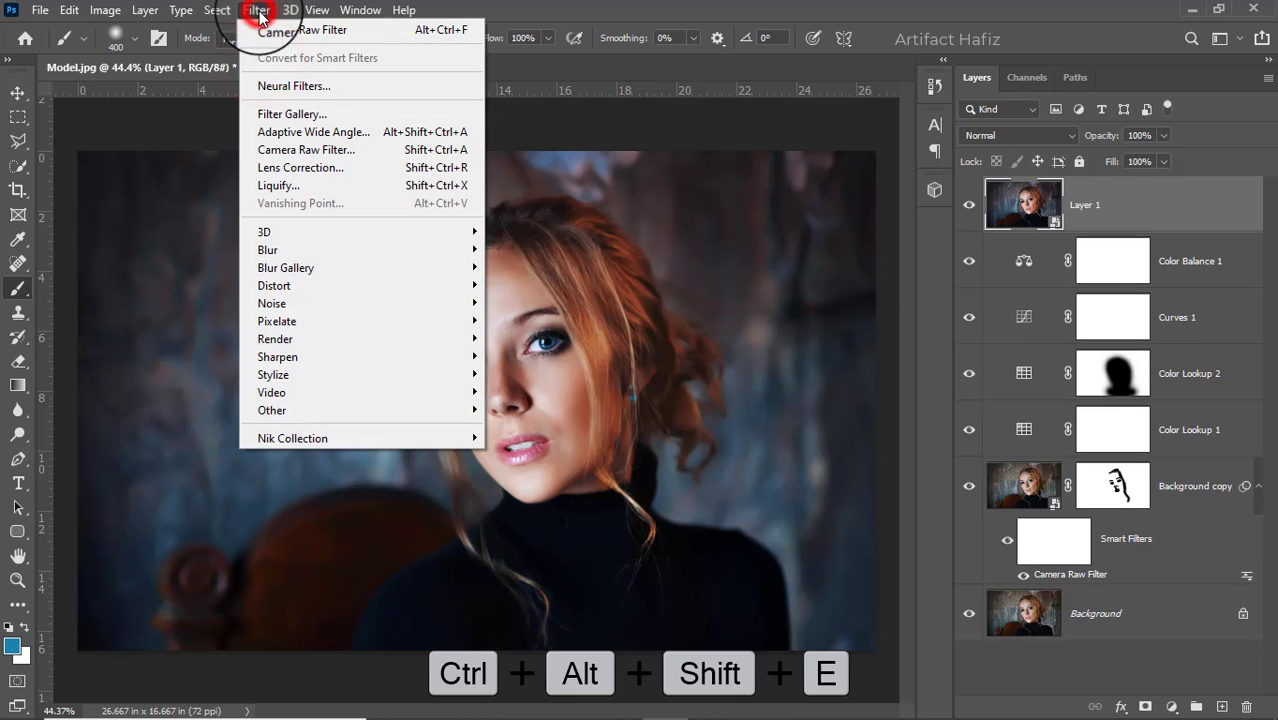
pyautogui.click(281, 150)
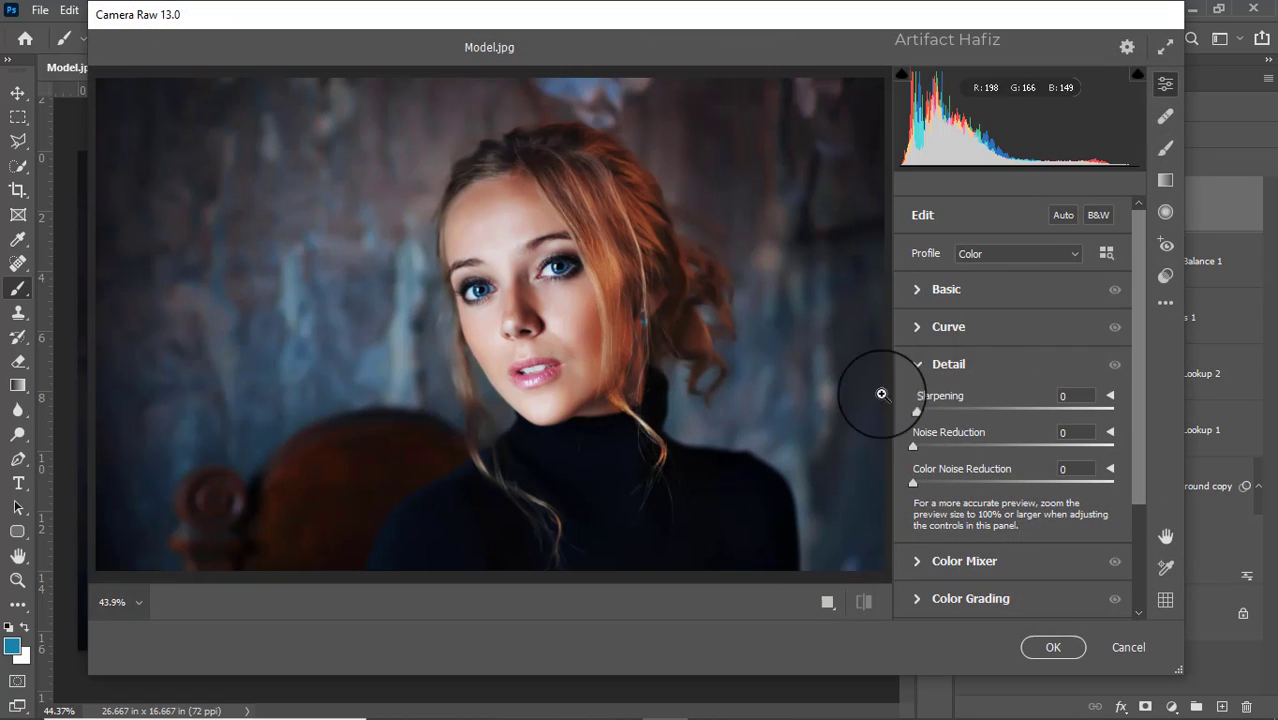
pyautogui.click(924, 290)
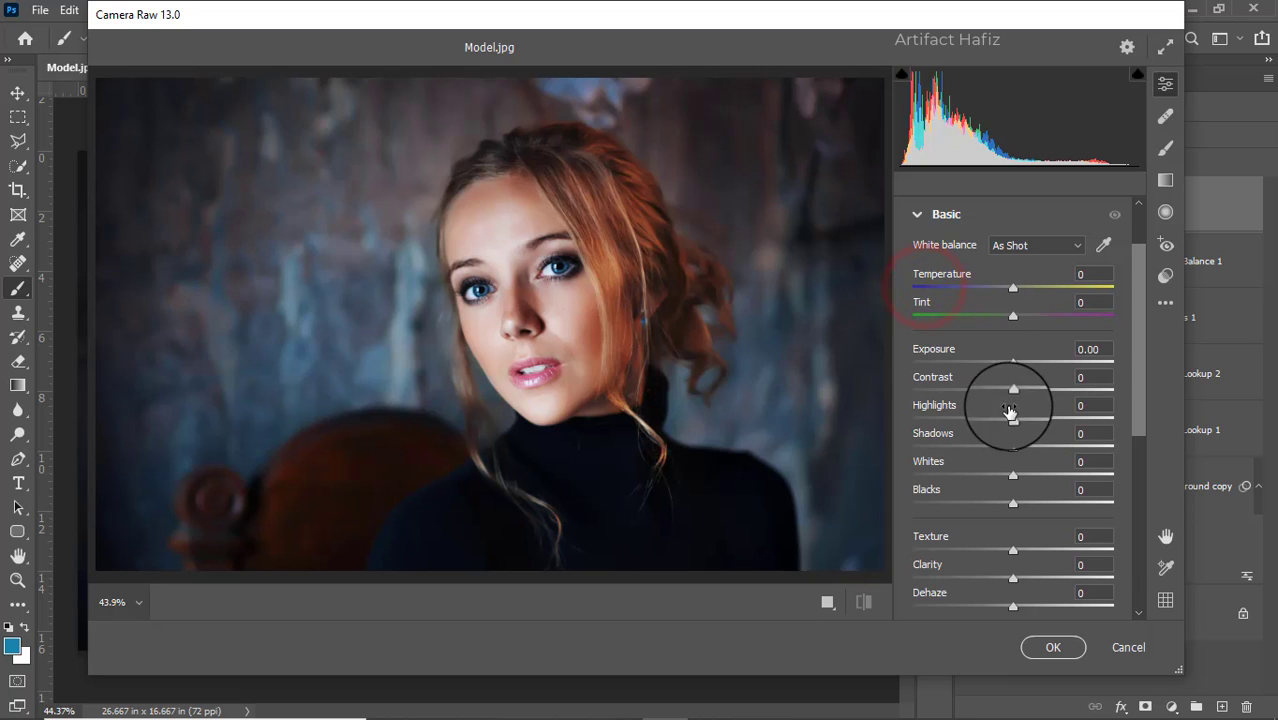
pyautogui.moveTo(1008, 420); pyautogui.dragTo(979, 423)
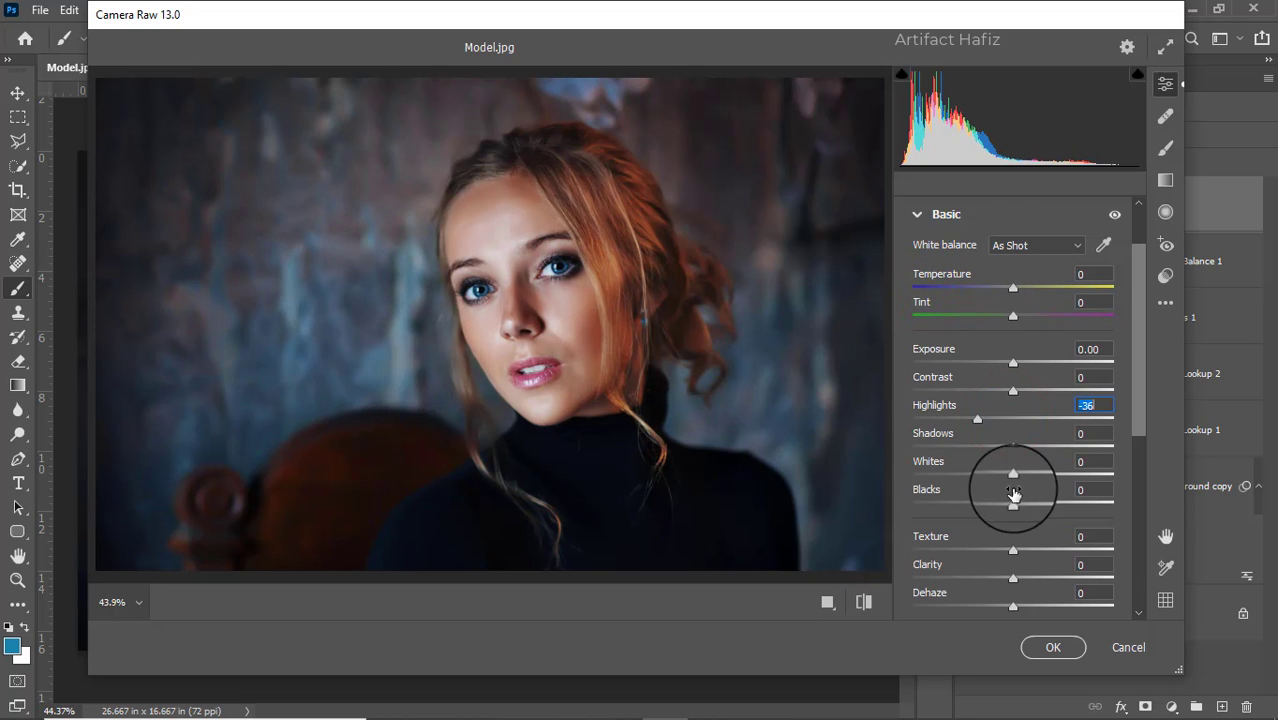
pyautogui.moveTo(1036, 473)
pyautogui.mouseDown()
pyautogui.moveTo(1052, 482)
pyautogui.moveTo(1036, 488)
pyautogui.mouseUp()
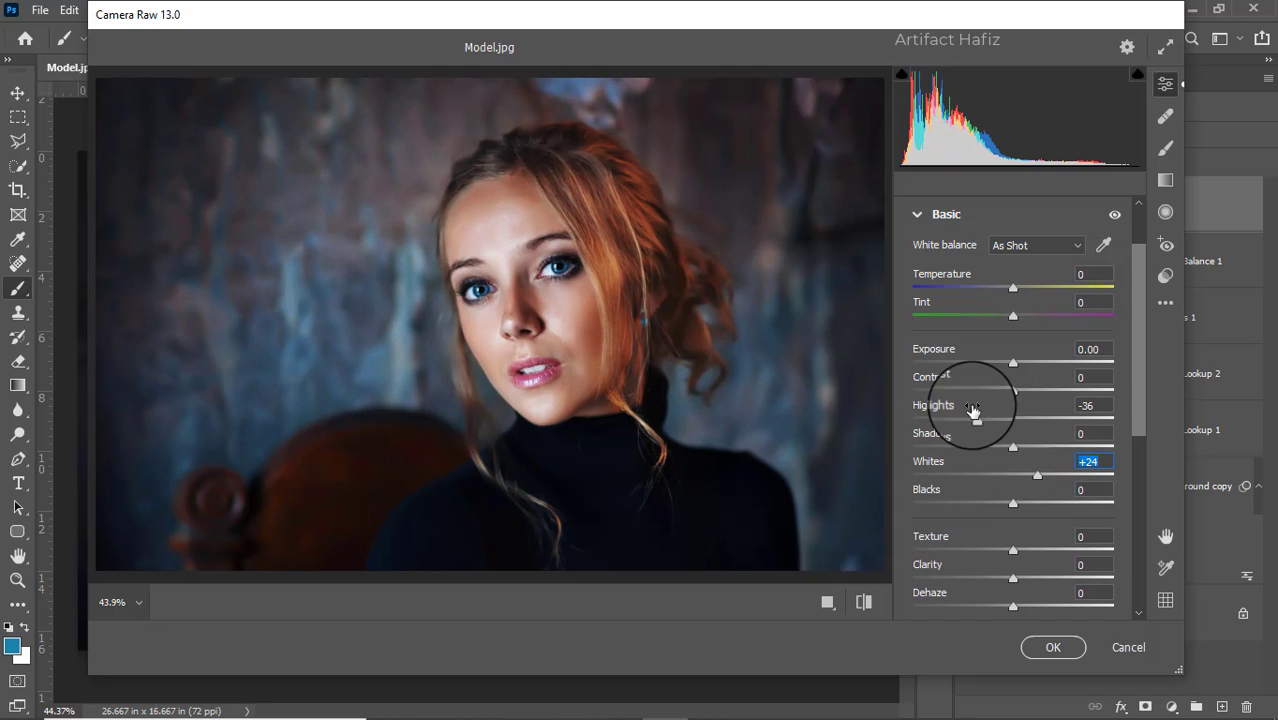
pyautogui.moveTo(982, 419); pyautogui.dragTo(998, 418)
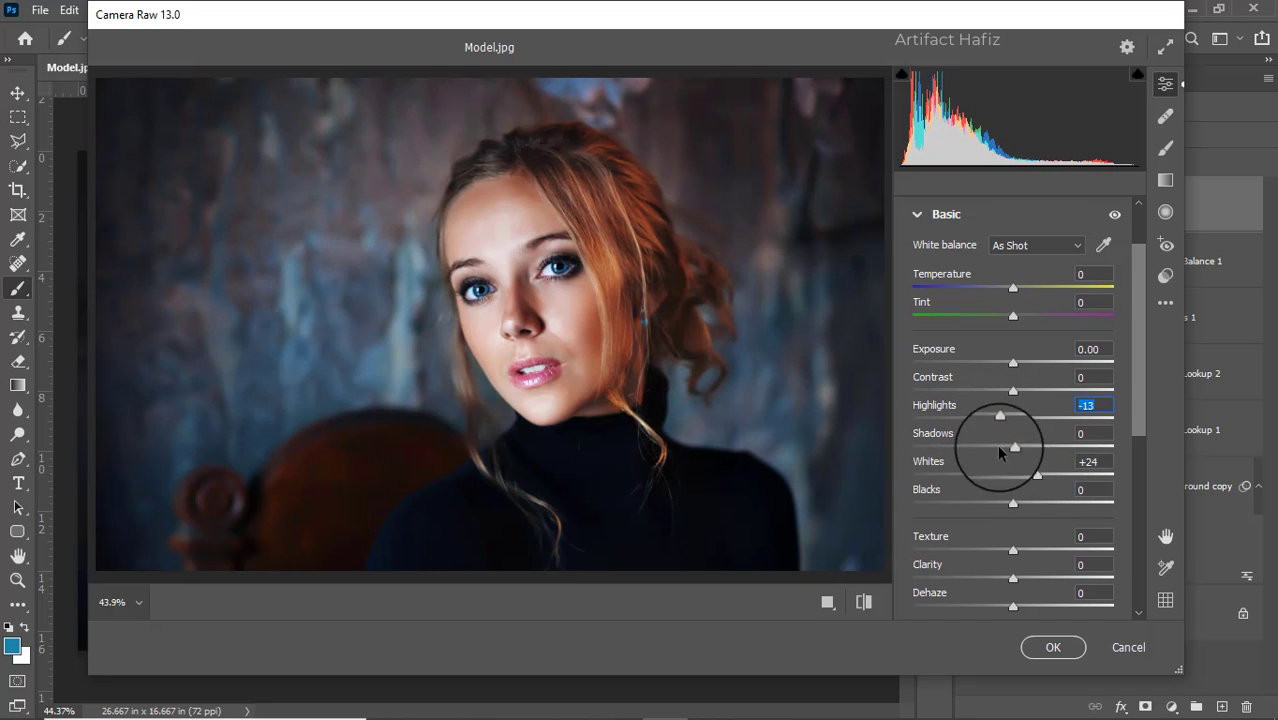
pyautogui.moveTo(1008, 505); pyautogui.dragTo(1004, 502)
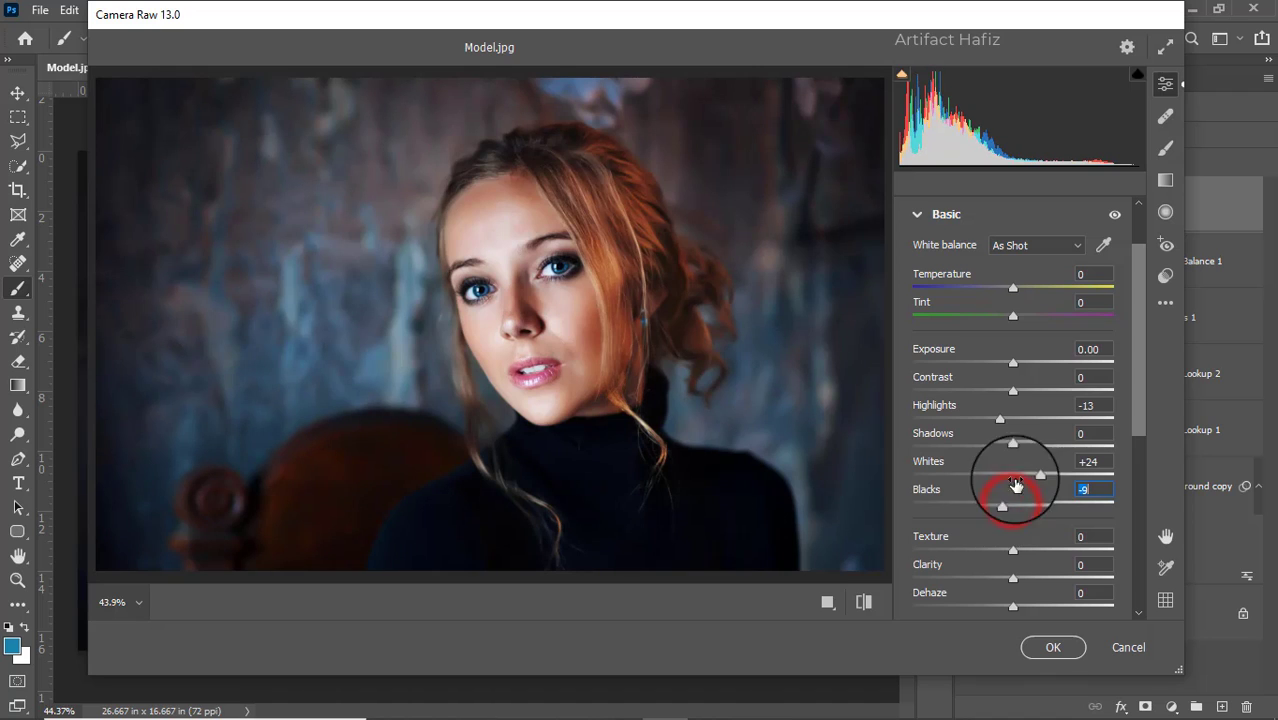
pyautogui.moveTo(1013, 447); pyautogui.dragTo(1020, 450)
# - Set Texture to -7 and Clarity to +5, and reset Dehaze to 0 after trying a slight adjustment
pyautogui.scroll(-5, 1018, 430)
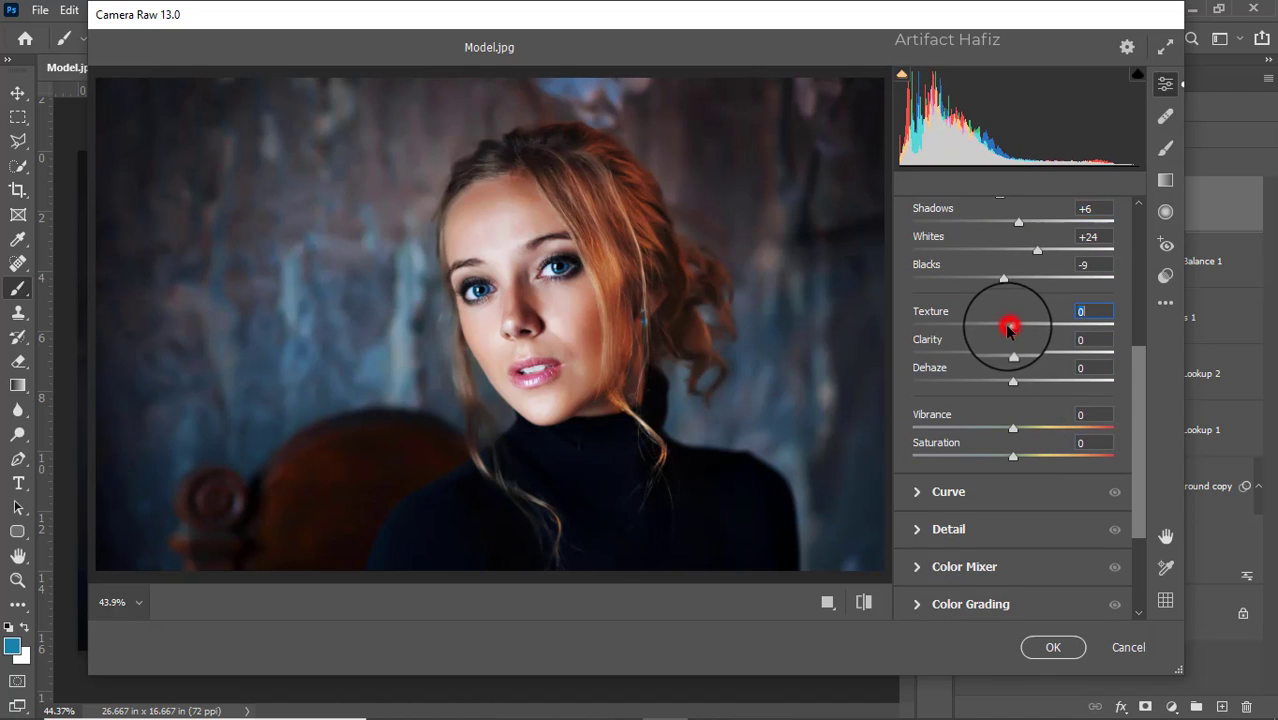
pyautogui.click(1011, 367)
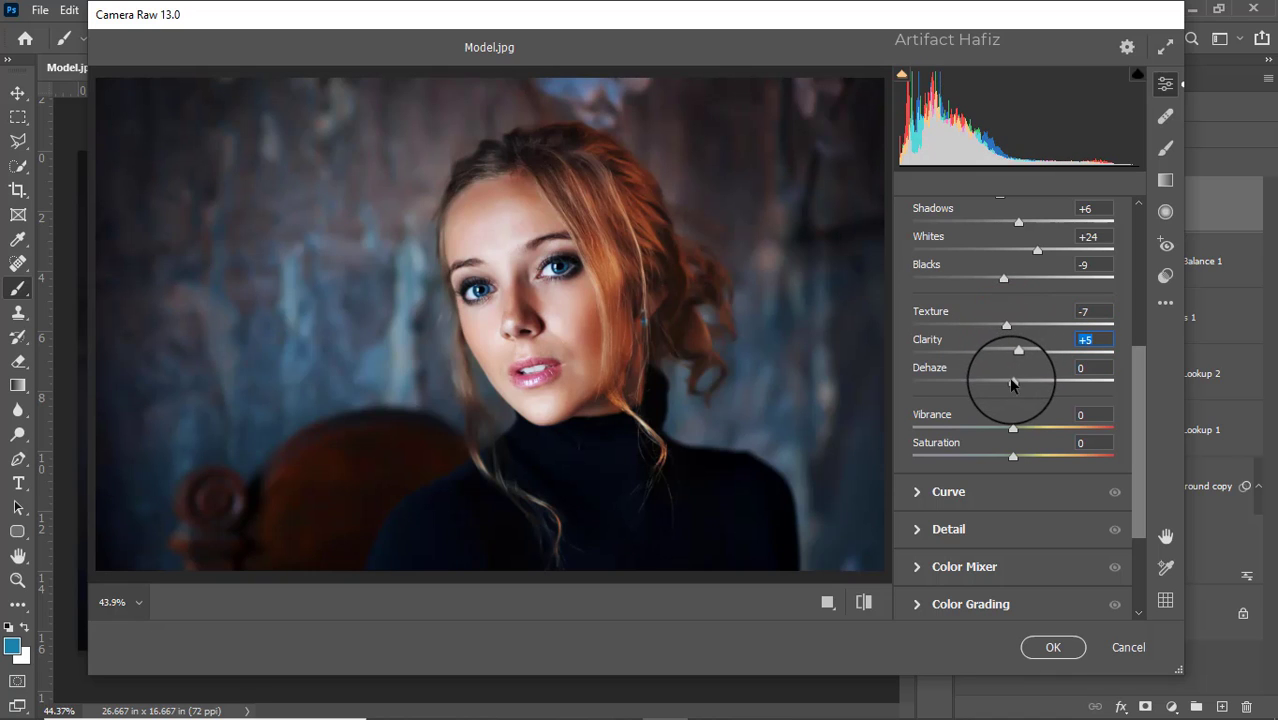
pyautogui.moveTo(1012, 383)
pyautogui.mouseDown()
pyautogui.moveTo(991, 385)
pyautogui.moveTo(1020, 396)
pyautogui.mouseUp()
pyautogui.doubleClick(1016, 388)
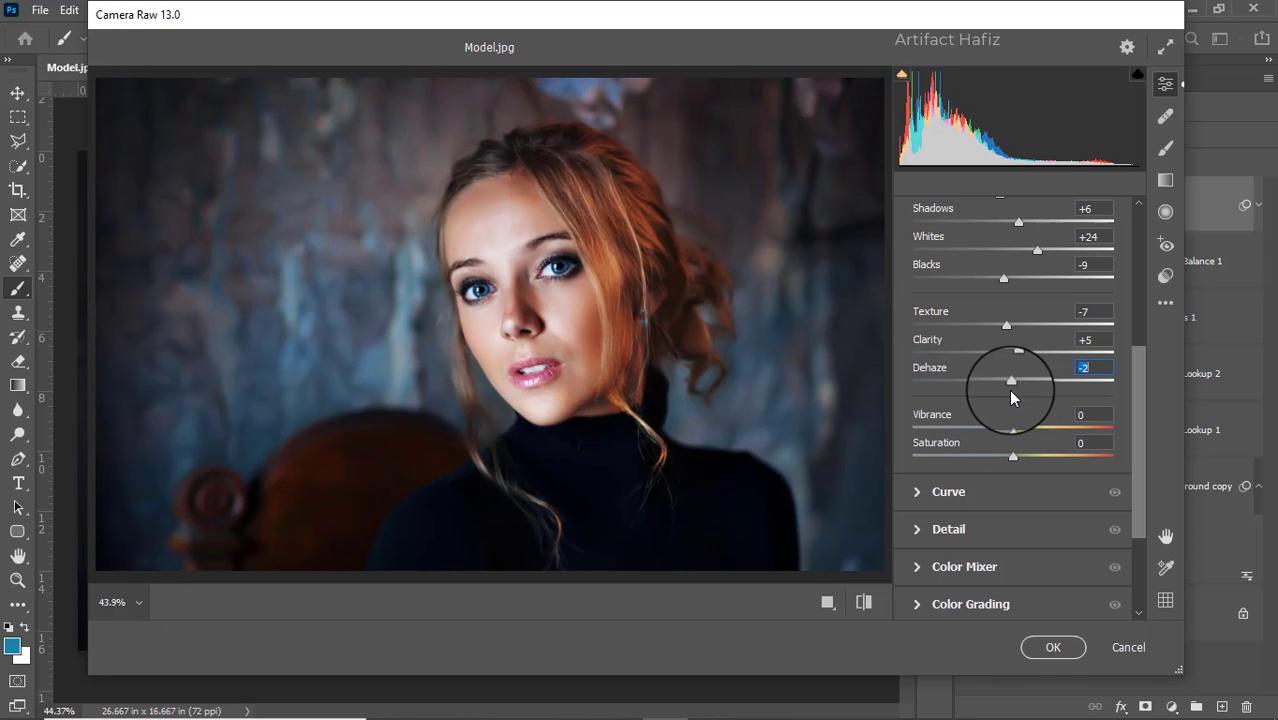
# - Lift the black point of the point curve to Output 11 at Input 0 for slightly faded shadows
pyautogui.scroll(-3, 1012, 390)
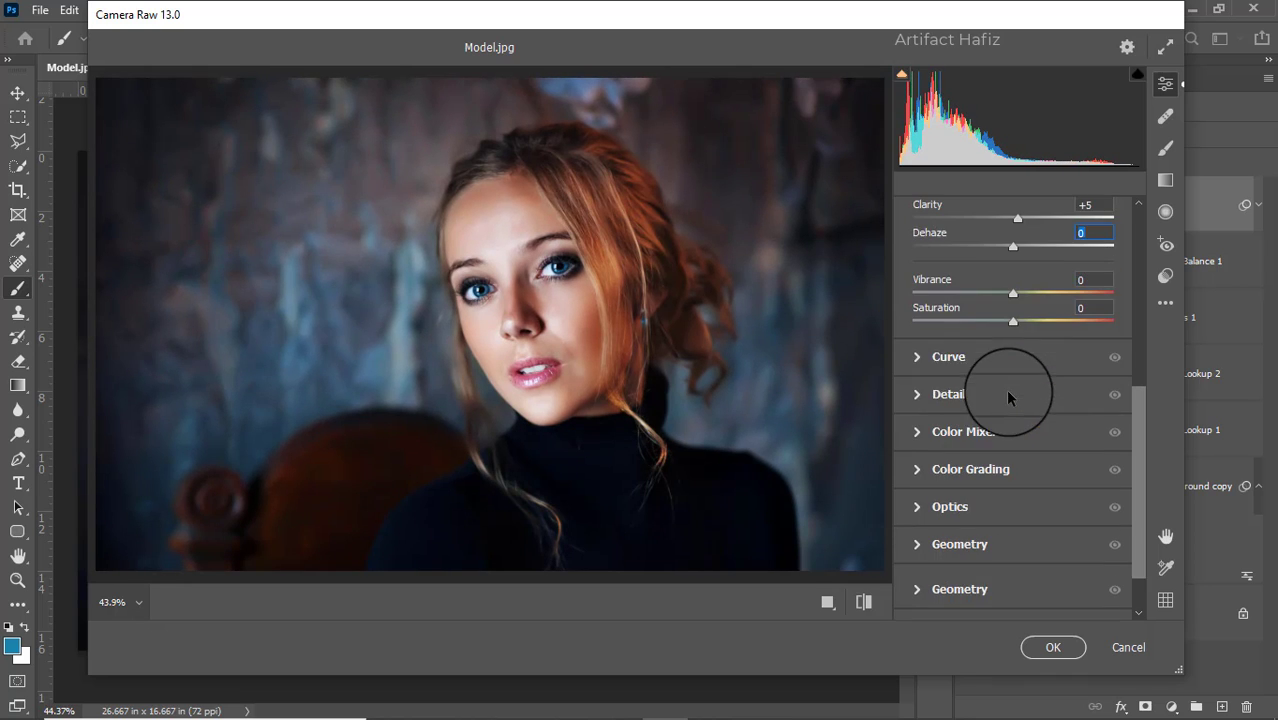
pyautogui.click(922, 359)
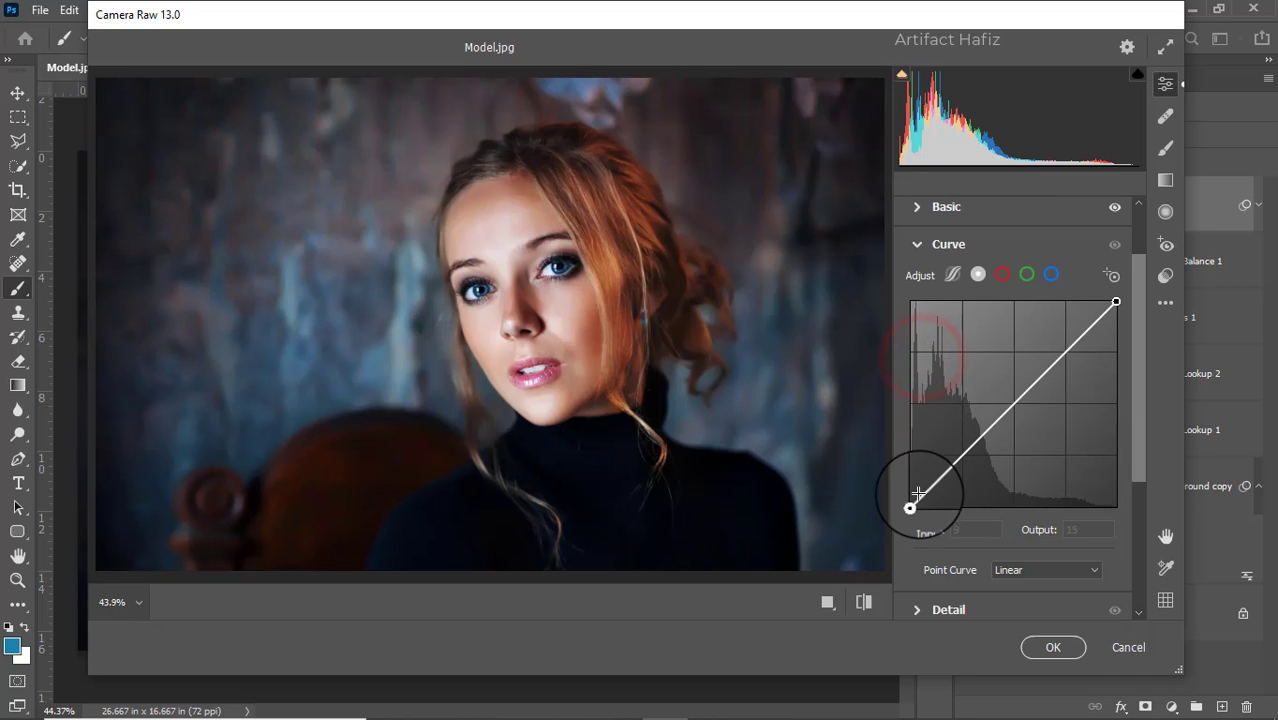
pyautogui.moveTo(910, 508); pyautogui.dragTo(911, 497)
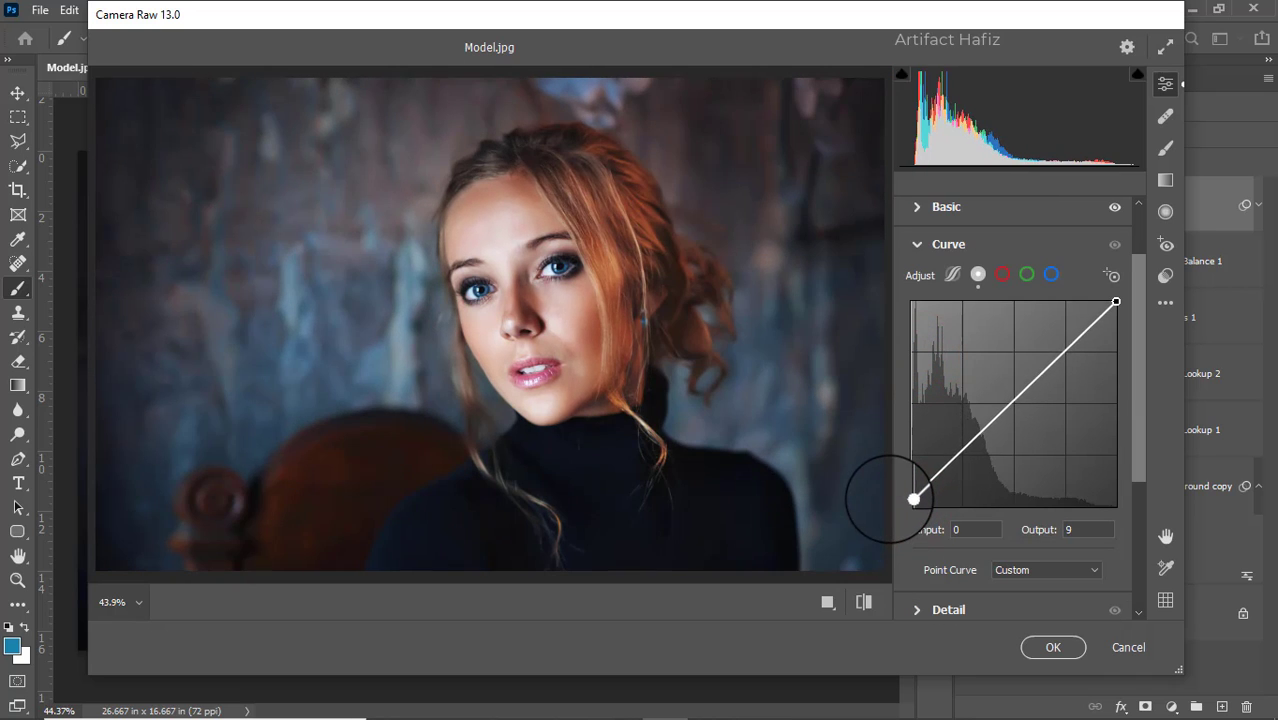
# - Set the Noise Reduction in the Detail settings to 4
pyautogui.scroll(-4, 1050, 450)
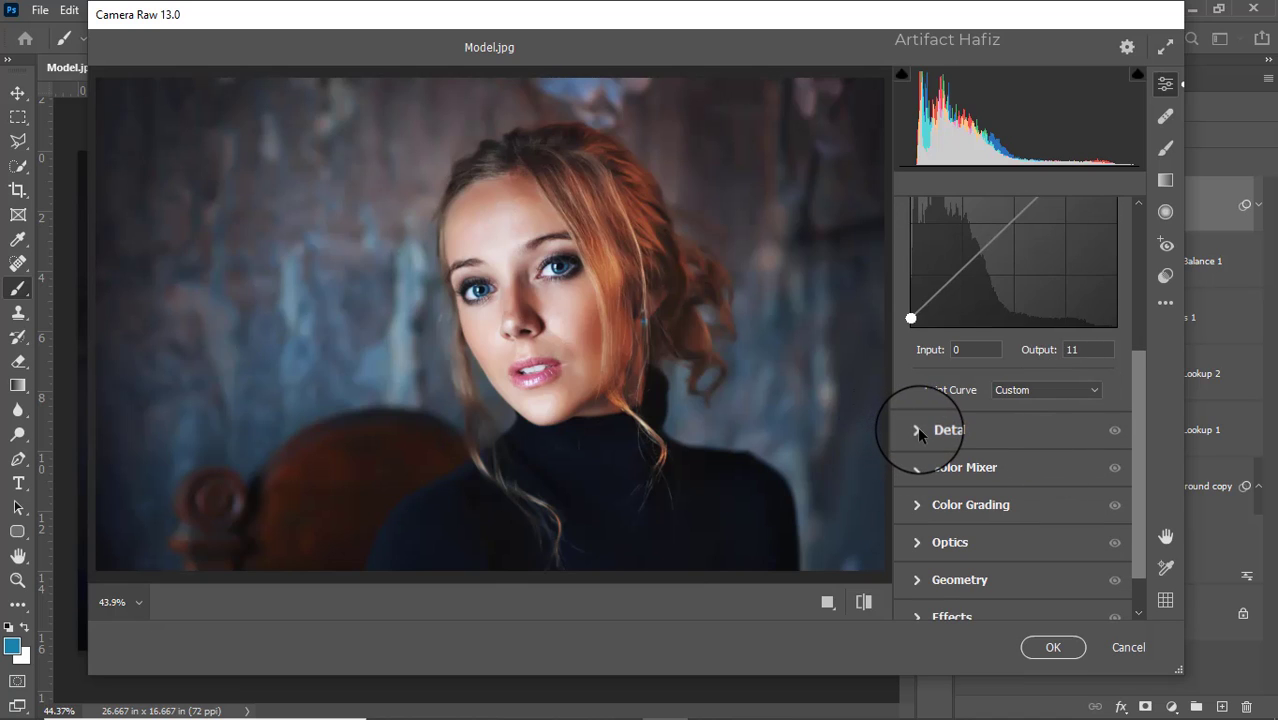
pyautogui.click(918, 430)
pyautogui.moveTo(911, 444)
pyautogui.mouseDown()
pyautogui.moveTo(920, 452)
pyautogui.moveTo(919, 438)
pyautogui.mouseUp()
# - In the HSL Color Mixer, set Saturation to +18 for Reds, -50 for Yellows, +27 for Aquas and +29 for Blues
pyautogui.scroll(-3, 920, 432)
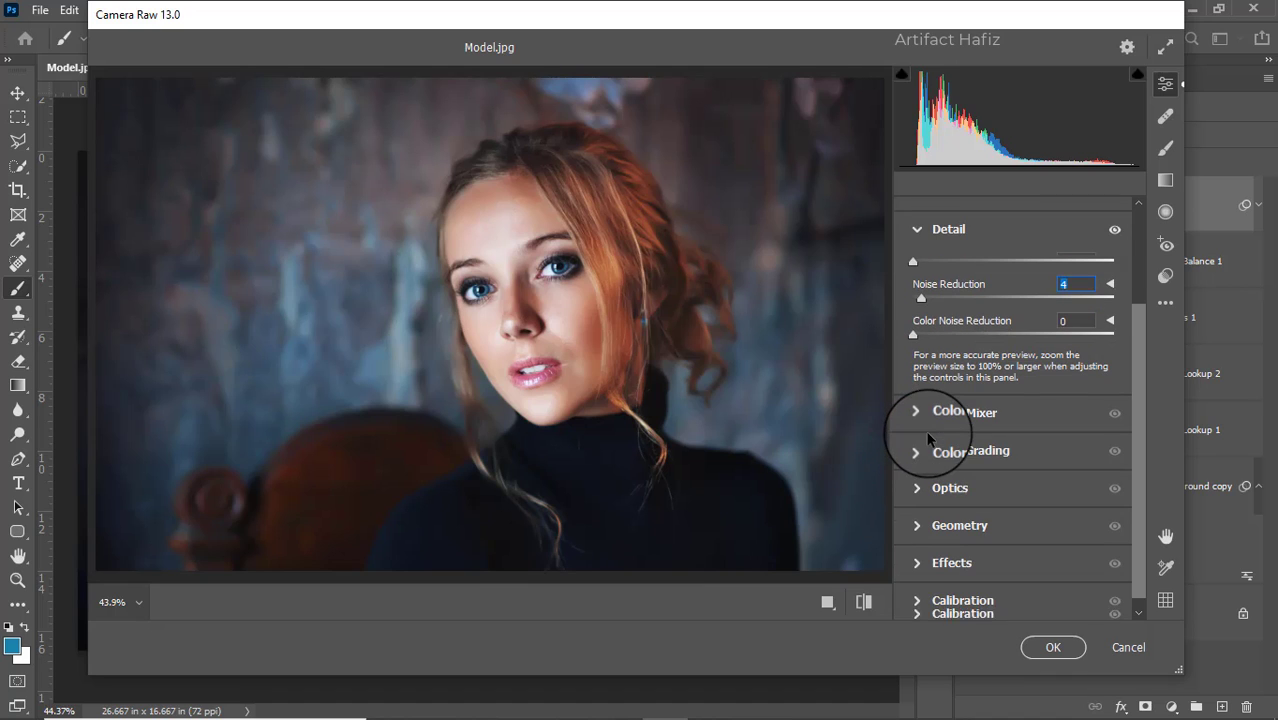
pyautogui.click(916, 422)
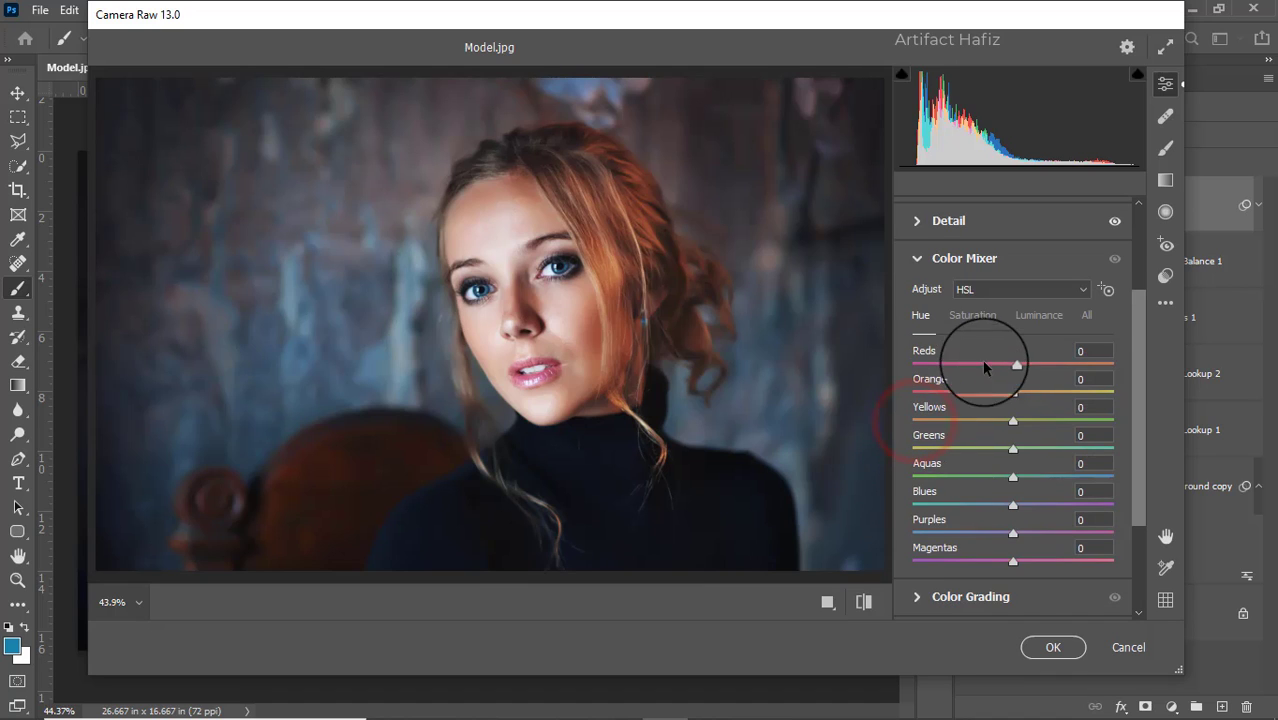
pyautogui.click(975, 312)
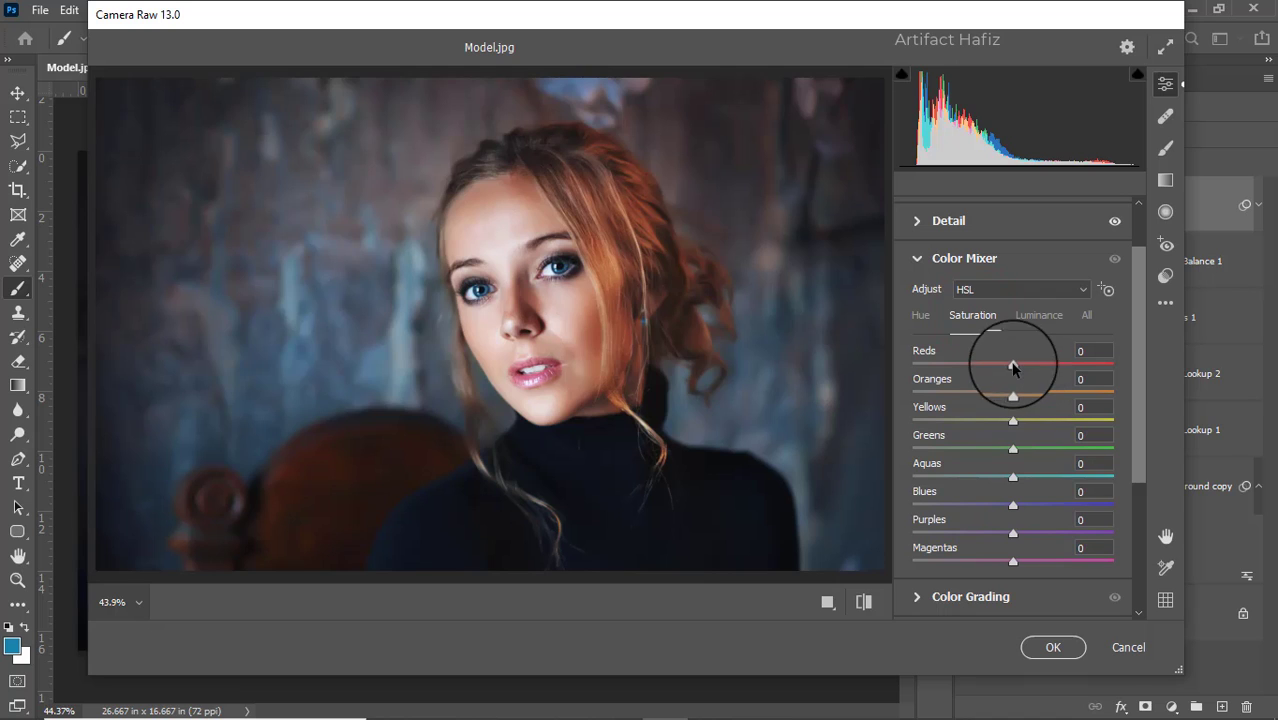
pyautogui.moveTo(1013, 364)
pyautogui.mouseDown()
pyautogui.moveTo(1116, 376)
pyautogui.moveTo(1028, 378)
pyautogui.mouseUp()
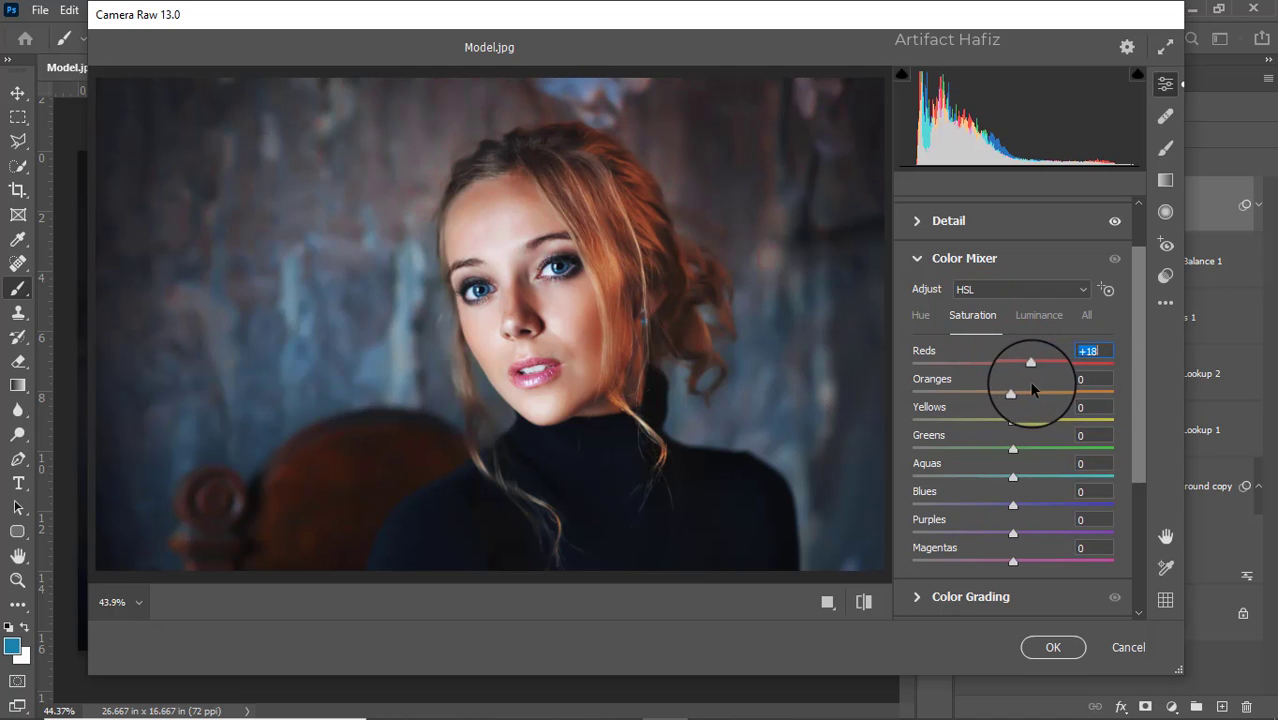
pyautogui.click(1014, 422)
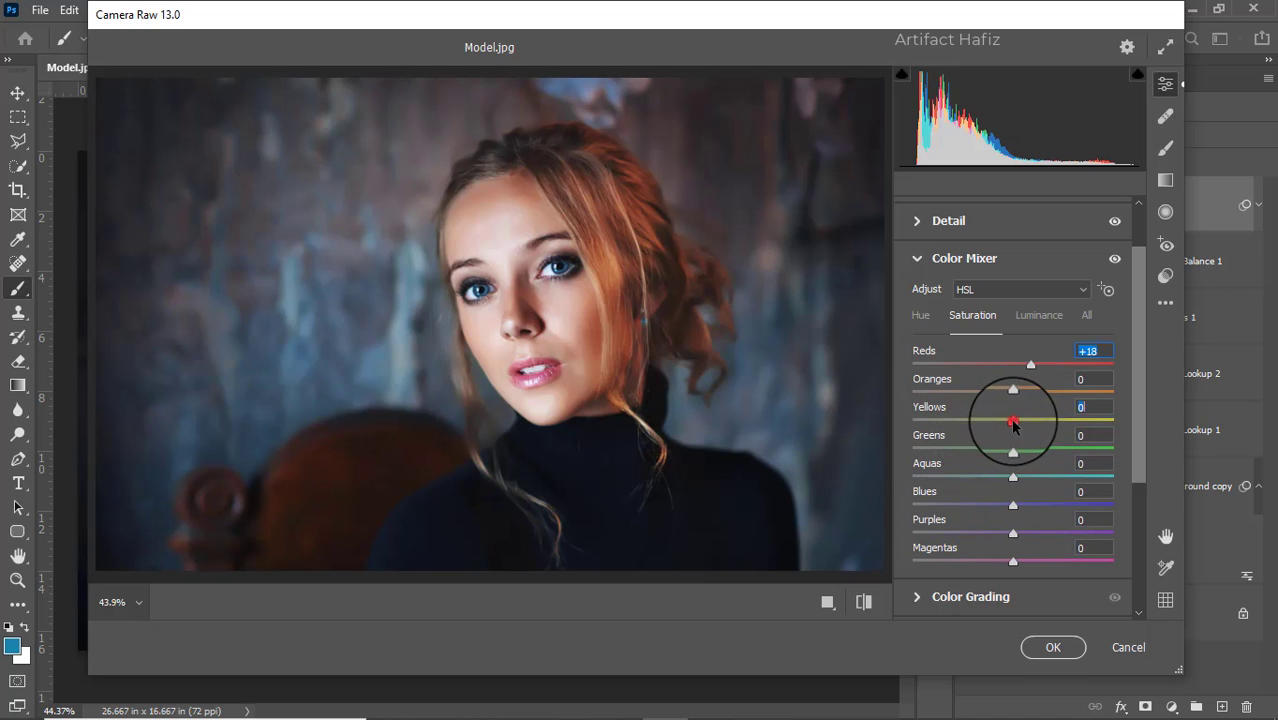
pyautogui.moveTo(1013, 420); pyautogui.dragTo(945, 416)
pyautogui.moveTo(1010, 478); pyautogui.dragTo(1038, 505)
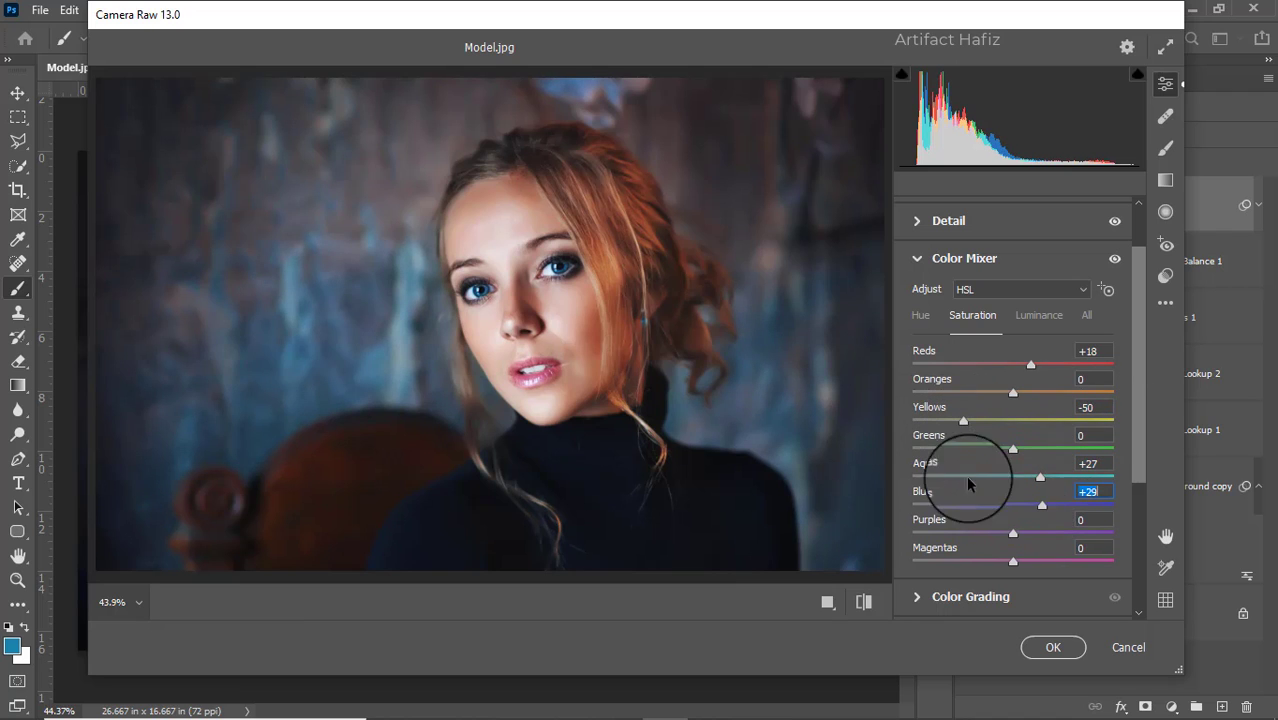
# - Set the Luminance of the Yellows to +2 in the Color Mixer
pyautogui.click(1037, 315)
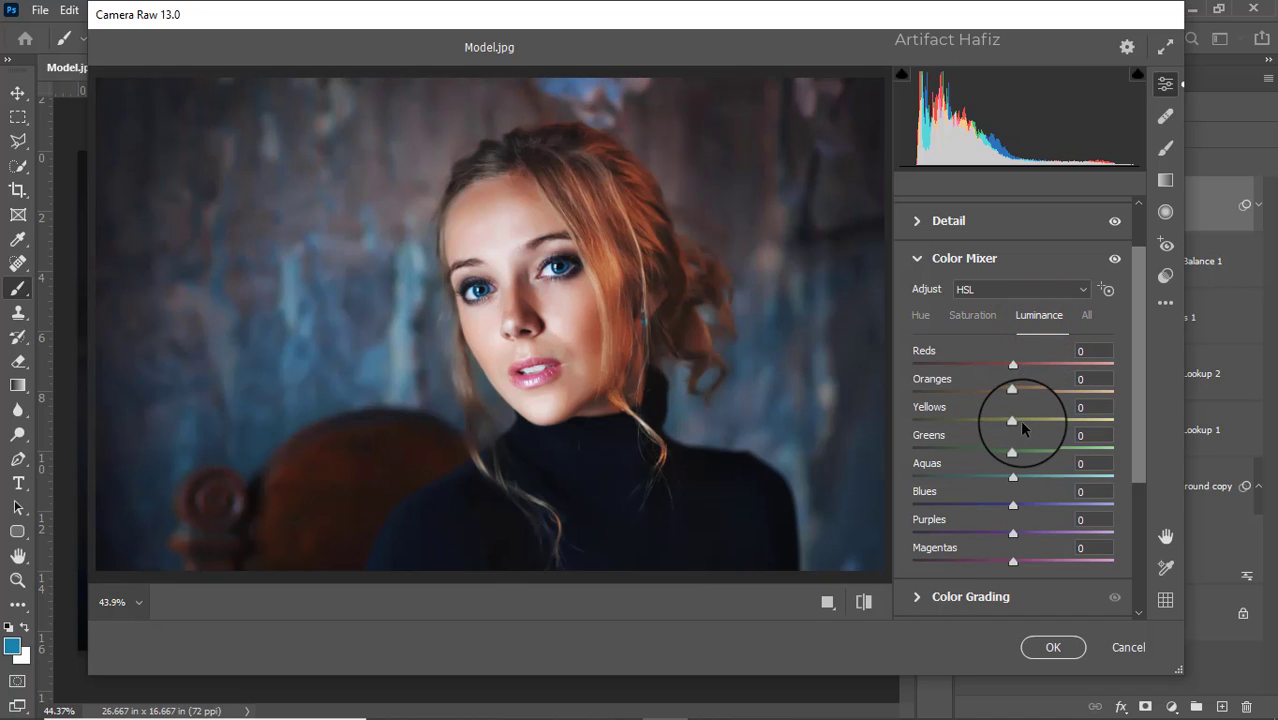
pyautogui.click(1019, 420)
pyautogui.moveTo(990, 421); pyautogui.dragTo(1017, 421)
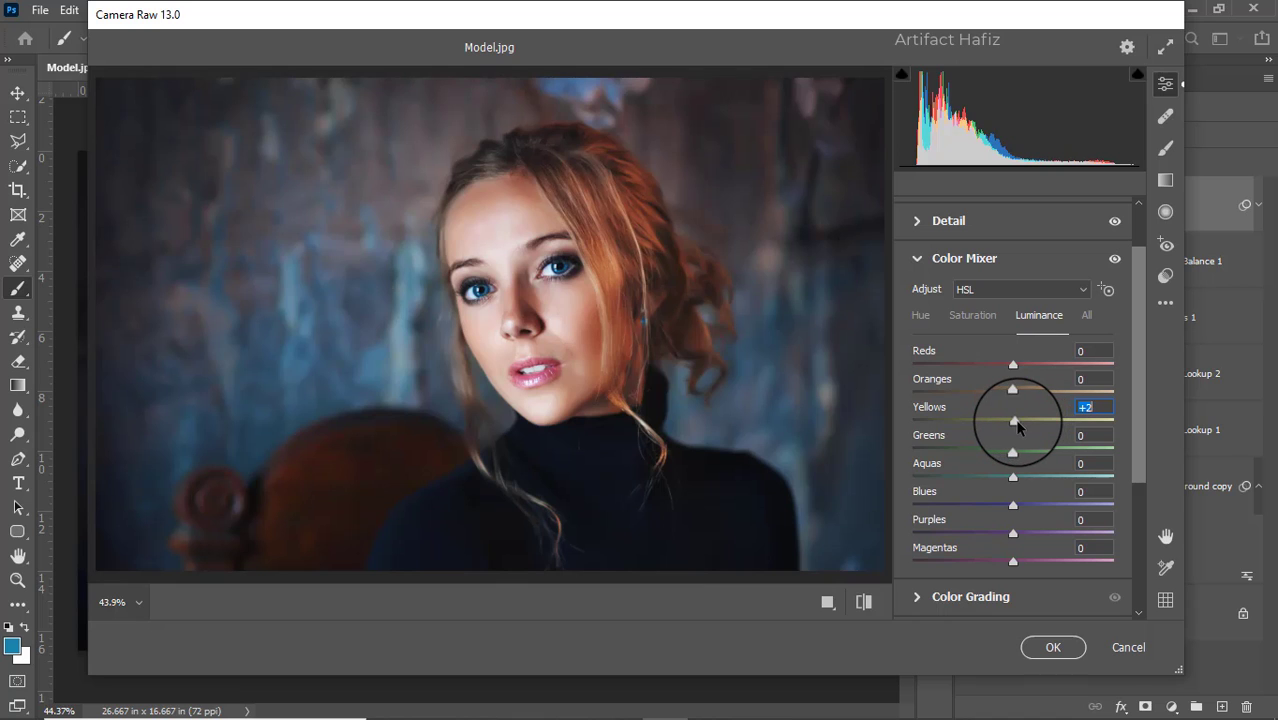
# - Color-grade the Midtones to Hue 76, Saturation 28, the Shadows to Hue 288, Saturation 13, and the Highlights to Hue 56, Saturation 15
pyautogui.scroll(-3, 1015, 422)
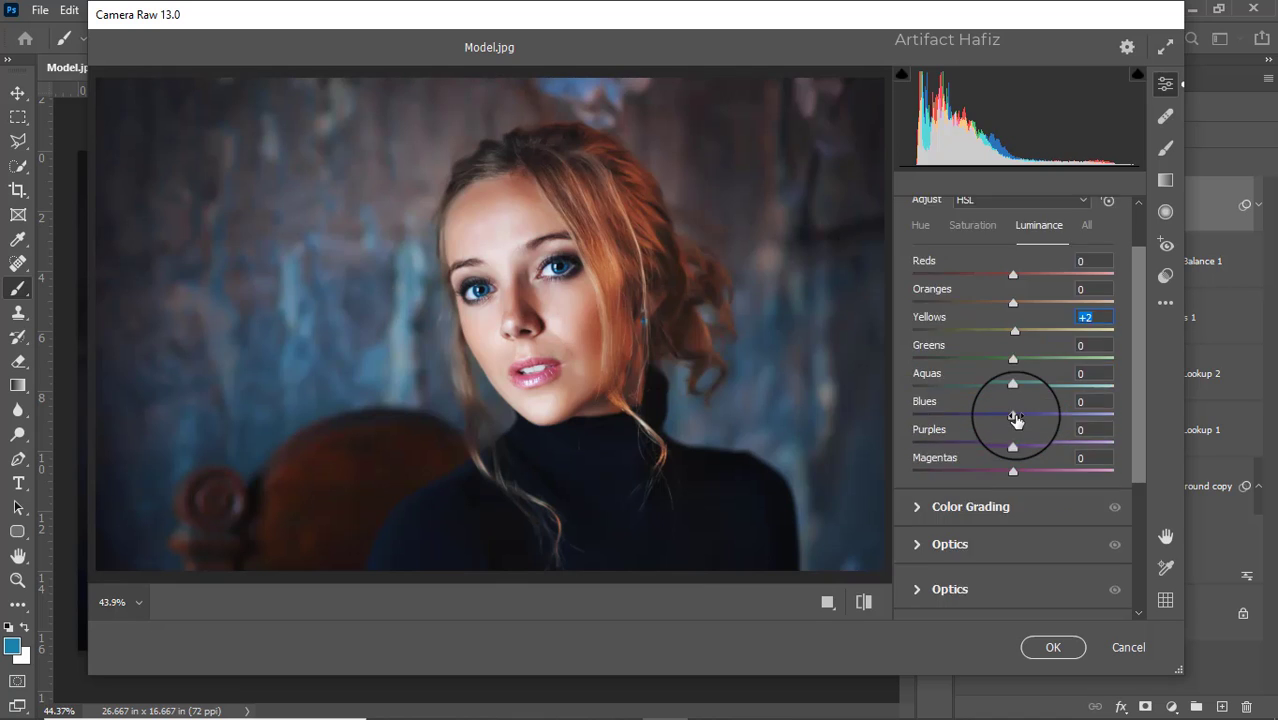
pyautogui.click(933, 452)
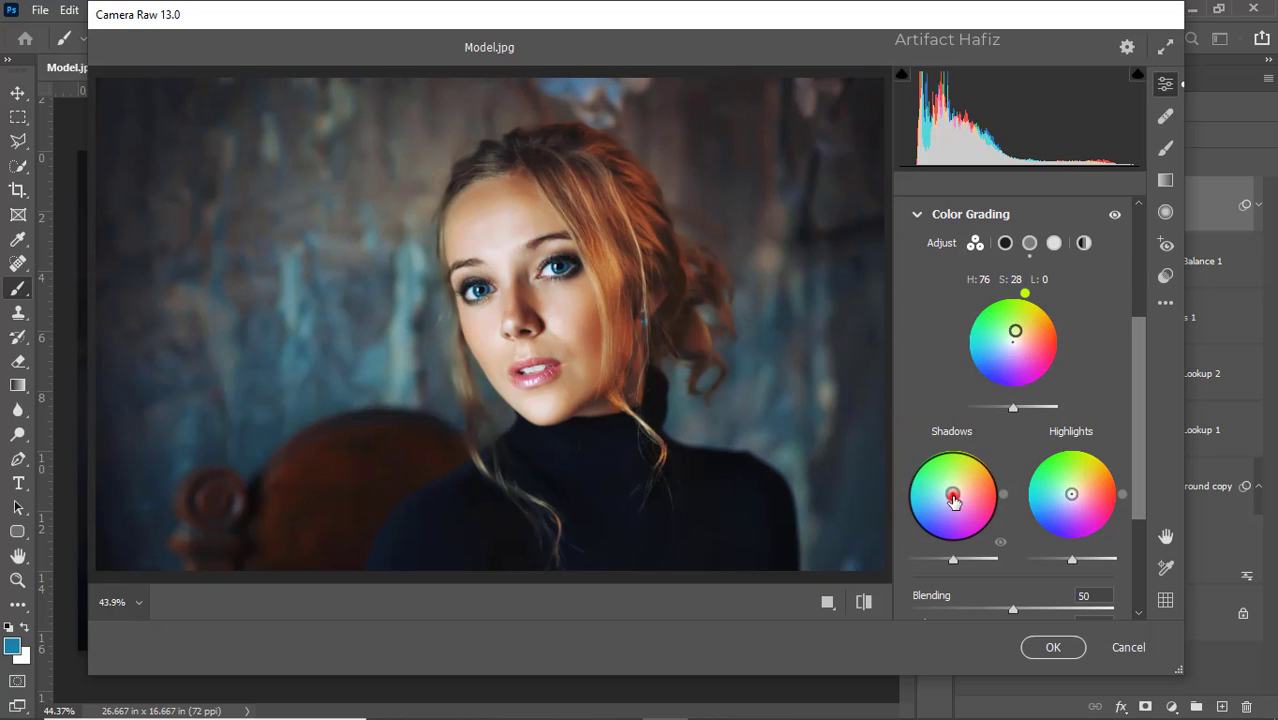
pyautogui.moveTo(953, 500); pyautogui.dragTo(955, 503)
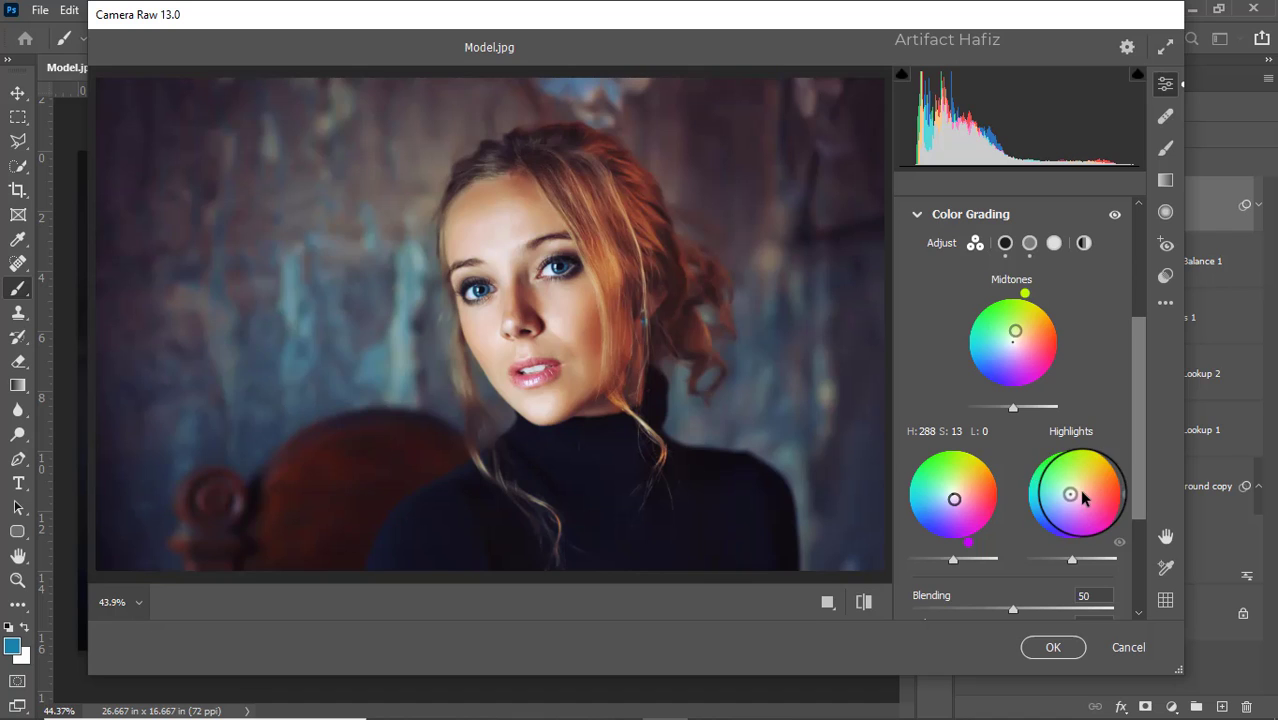
pyautogui.moveTo(1071, 495); pyautogui.dragTo(1075, 488)
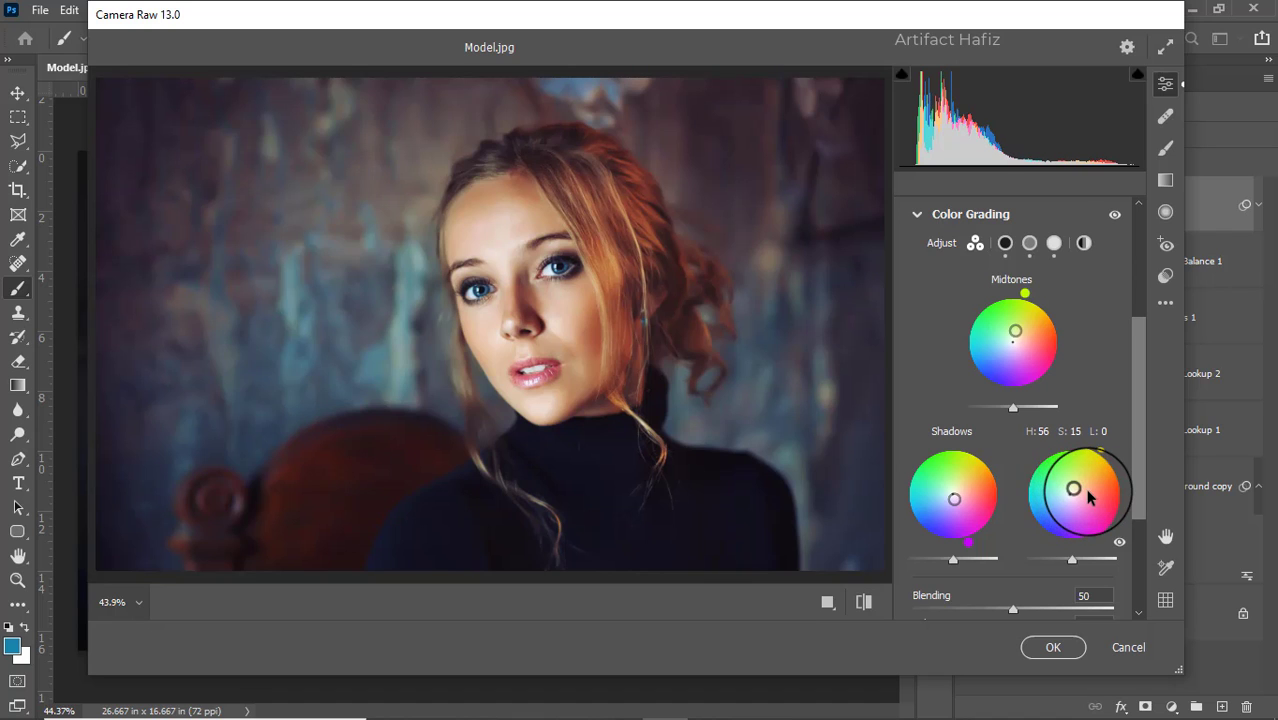
# - In Calibration, set Blue Primary Saturation to -16, slightly raise Green and Red Primary Saturation, and apply the Camera Raw Filter
pyautogui.scroll(-4, 1075, 490)
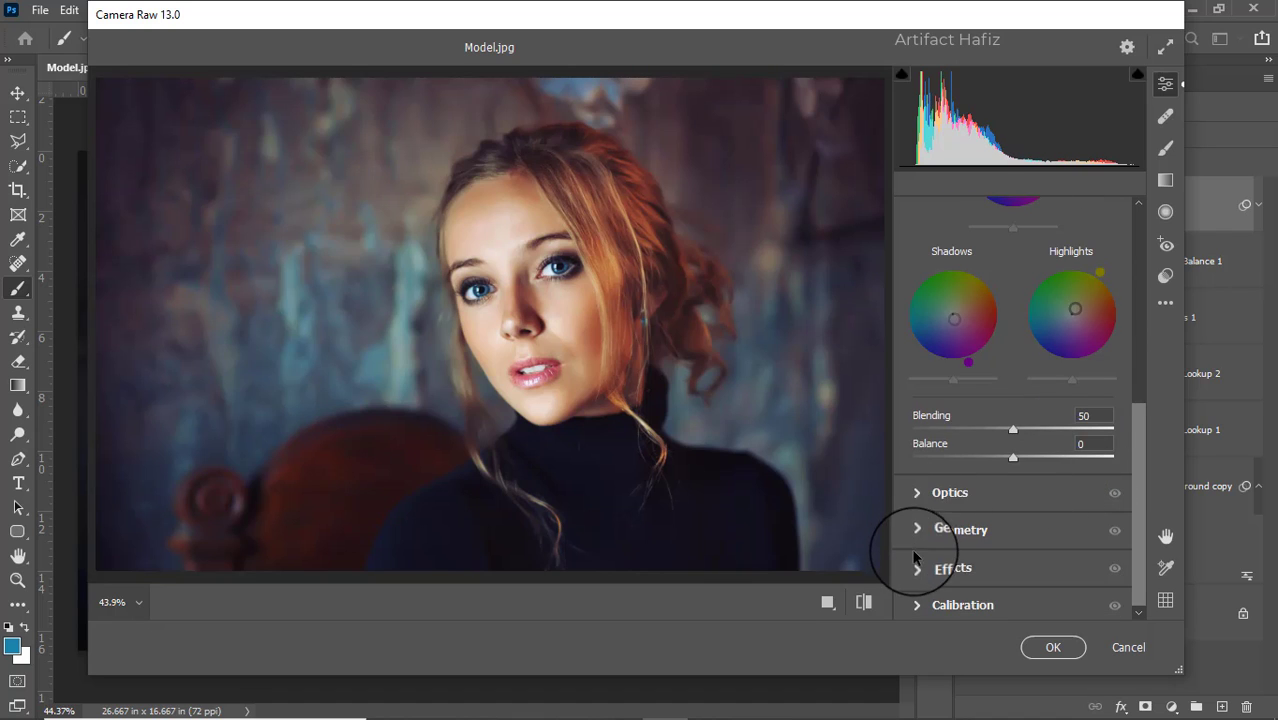
pyautogui.click(921, 603)
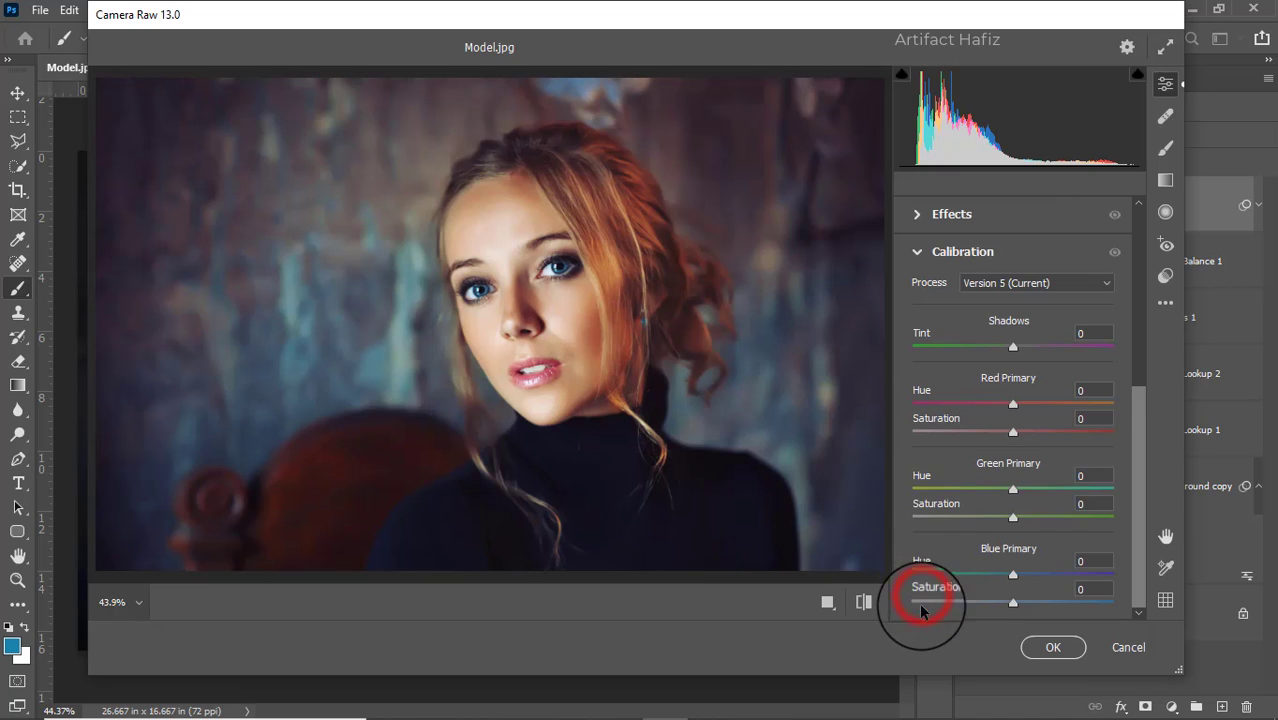
pyautogui.click(1012, 602)
pyautogui.moveTo(998, 607); pyautogui.dragTo(997, 603)
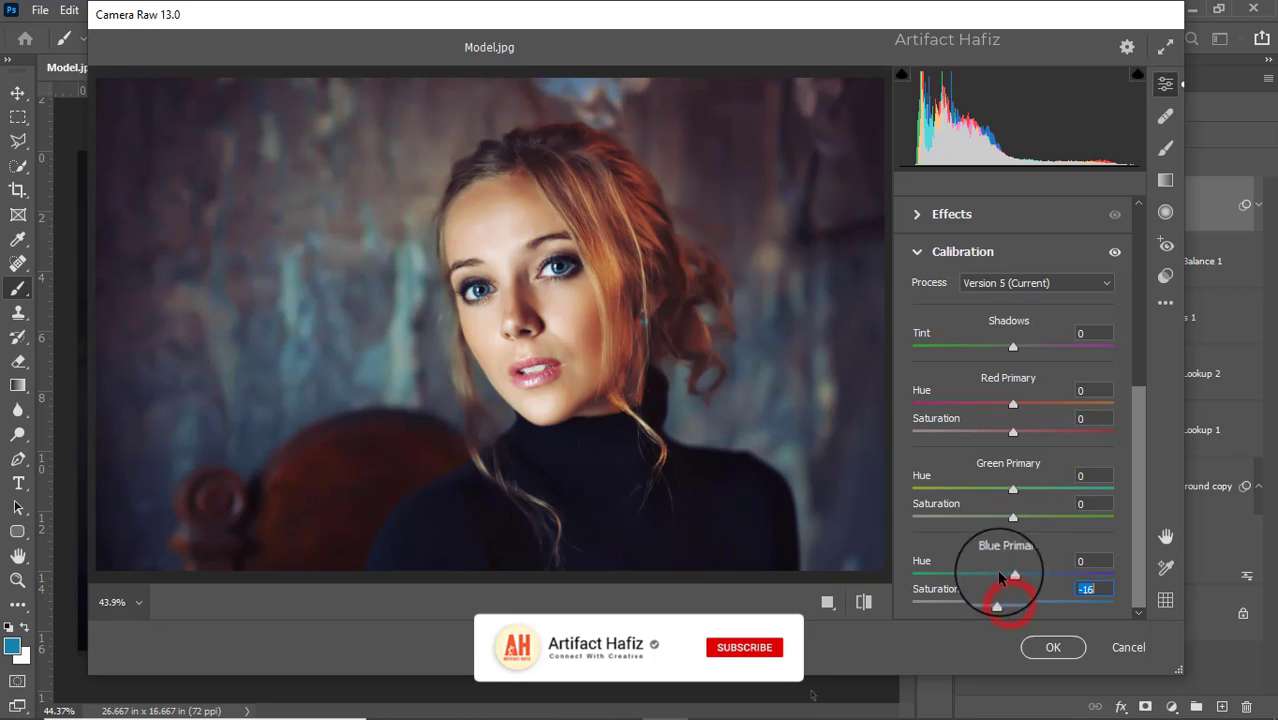
pyautogui.moveTo(1013, 516); pyautogui.dragTo(1020, 516)
pyautogui.moveTo(1015, 430)
pyautogui.mouseDown()
pyautogui.moveTo(999, 430)
pyautogui.moveTo(1036, 437)
pyautogui.moveTo(1006, 442)
pyautogui.moveTo(1020, 453)
pyautogui.mouseUp()
pyautogui.click(1053, 647)
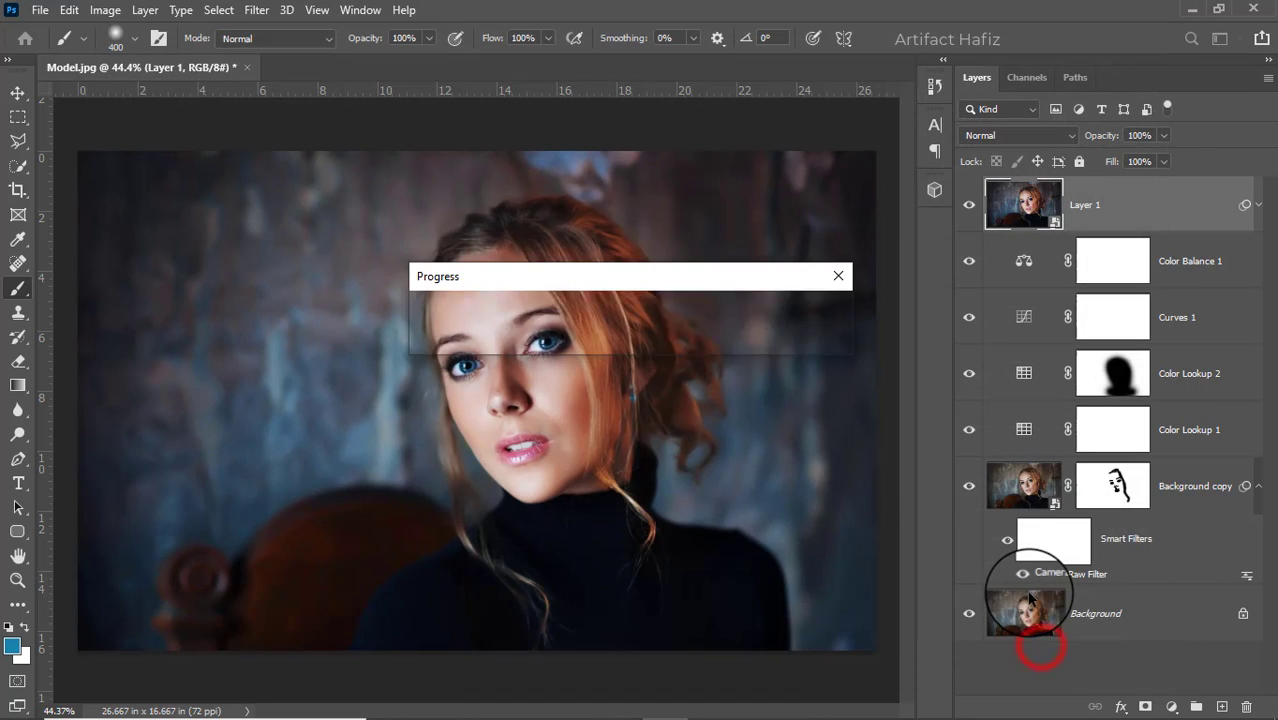
# - Compare the original and edited portrait by hiding and restoring all layers above the Background twice
pyautogui.scroll(-1, 1041, 430)
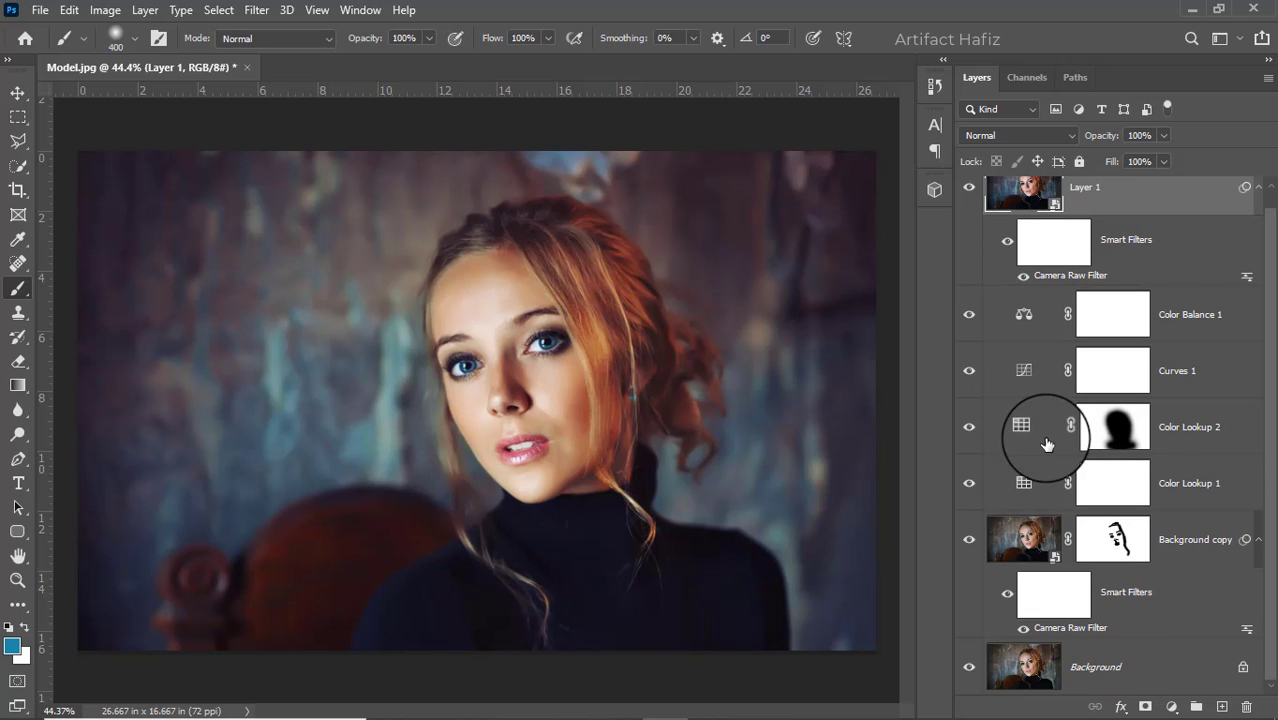
pyautogui.keyDown('alt'); pyautogui.click(969, 667); pyautogui.keyUp('alt')
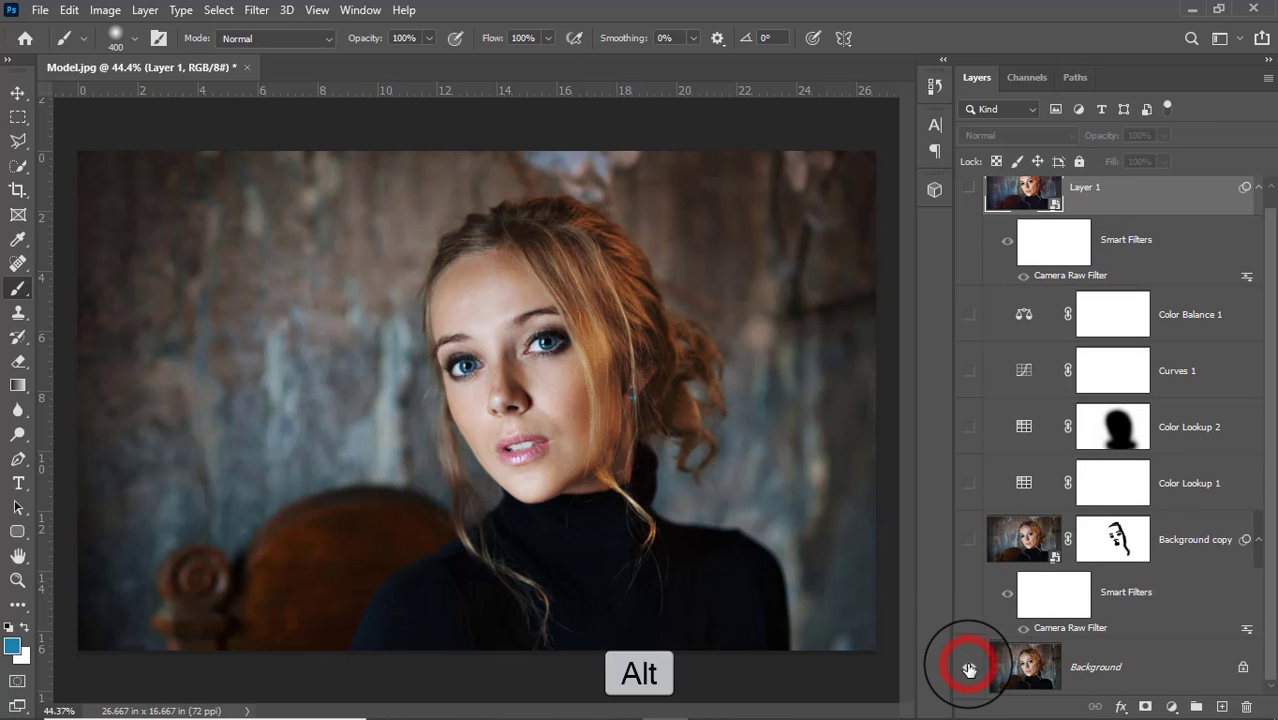
pyautogui.keyDown('alt'); pyautogui.click(969, 668); pyautogui.keyUp('alt')
pyautogui.keyDown('alt'); pyautogui.click(969, 669); pyautogui.keyUp('alt')
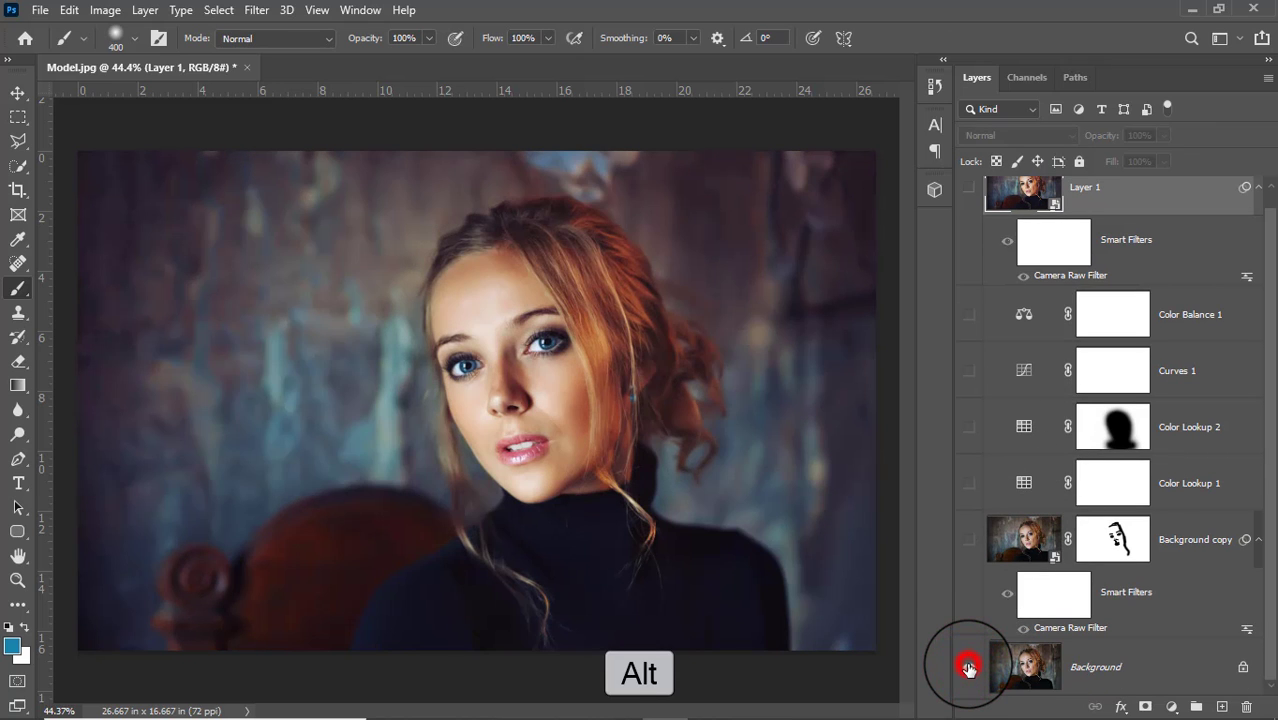
pyautogui.keyDown('alt'); pyautogui.click(969, 670); pyautogui.keyUp('alt')
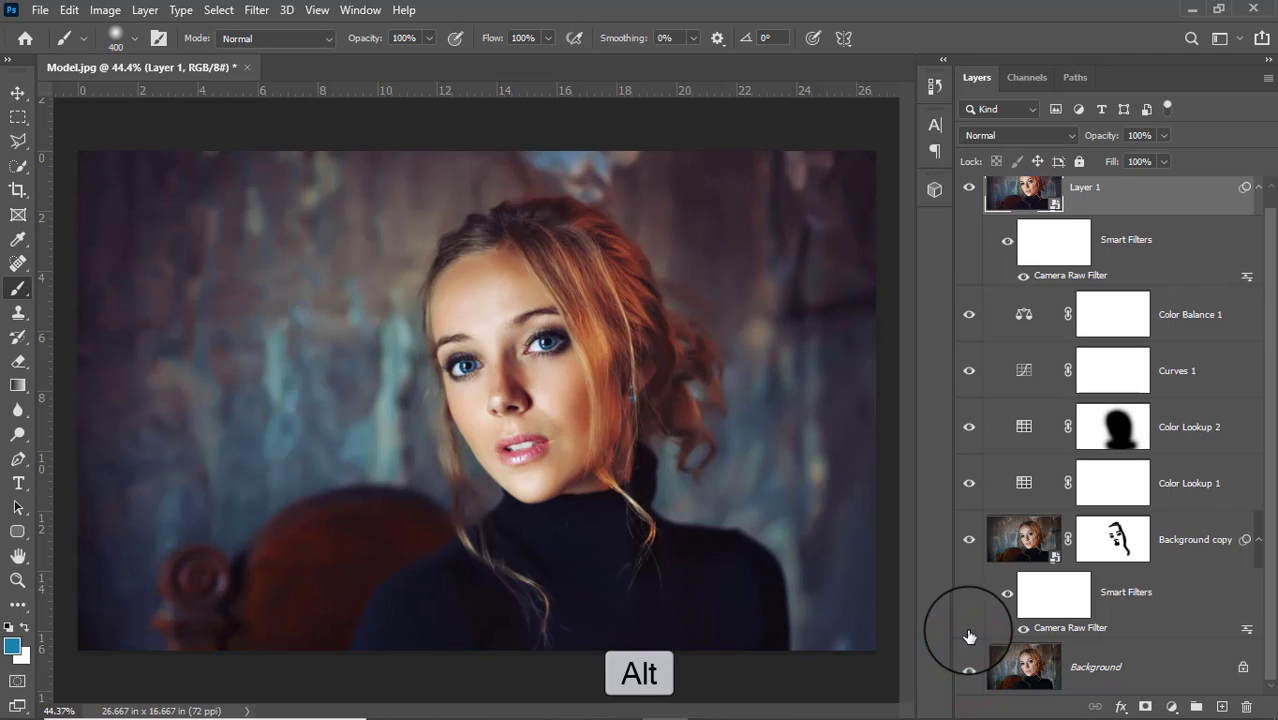